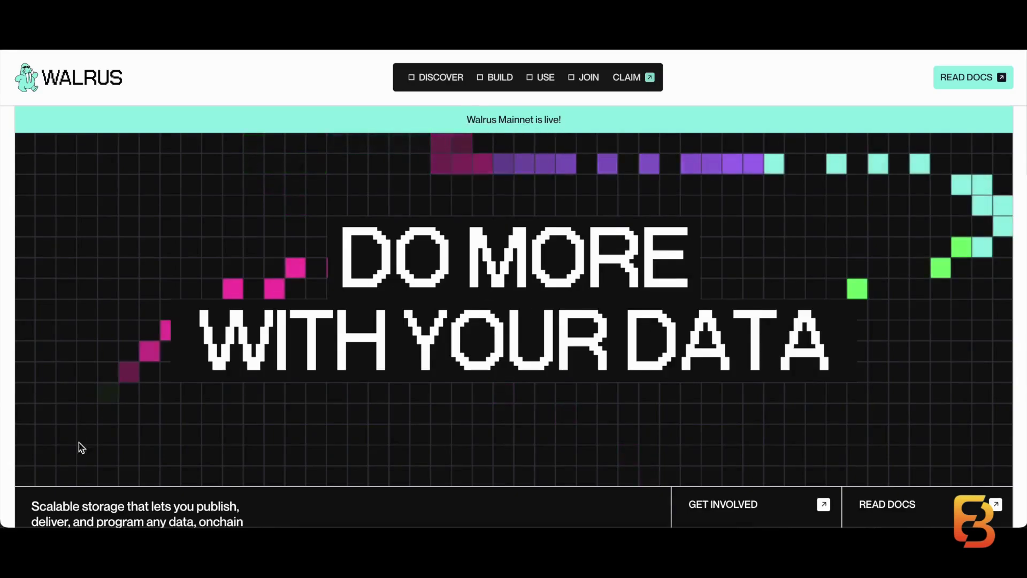
scroll(540, 428, "down", 1)
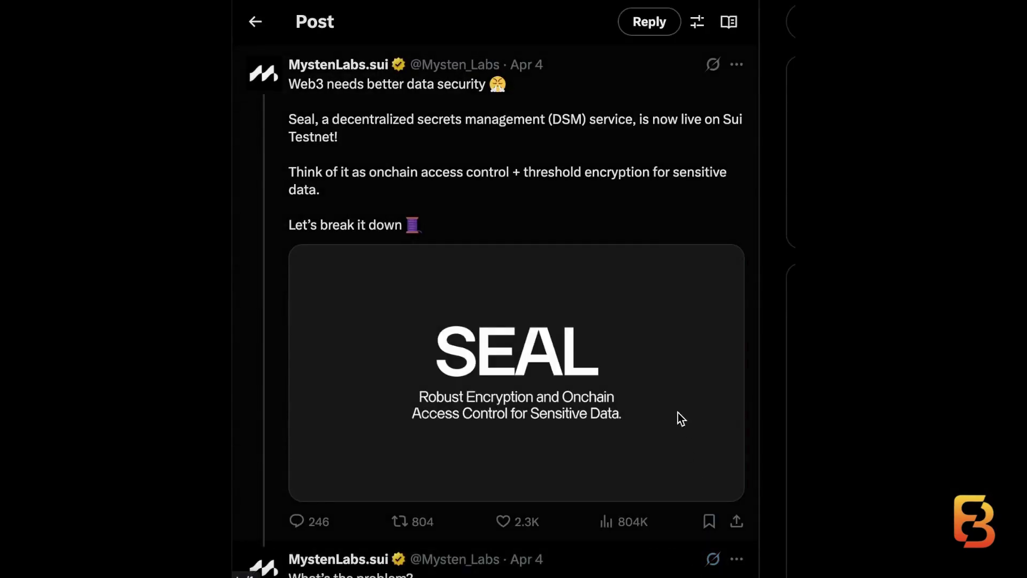
scroll(679, 413, "down", 4)
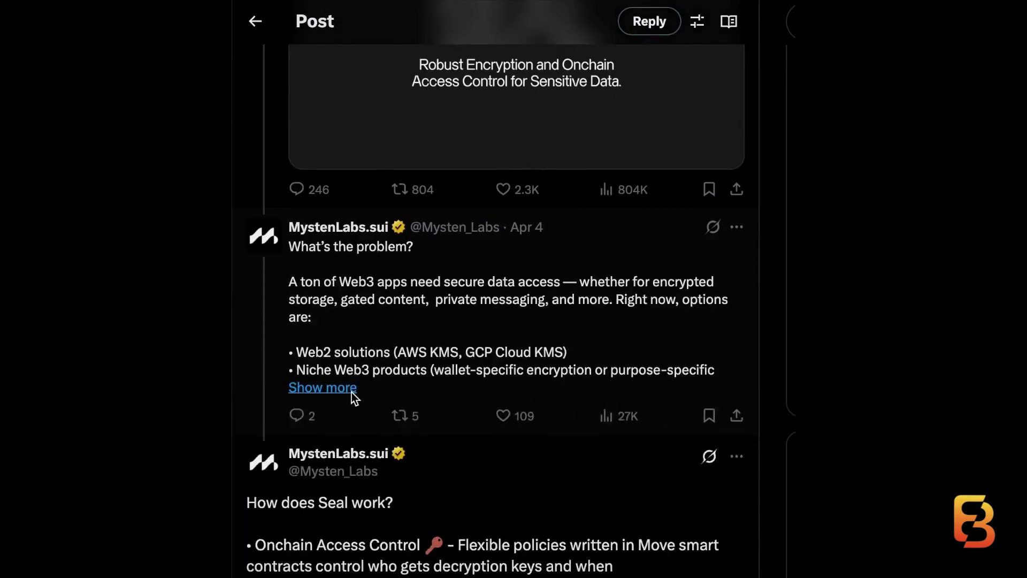
- Expand the 'What's the problem?' and 'Why does this matter?' posts in the Mysten Labs Seal thread
left_click(351, 389)
scroll(351, 393, "down", 4)
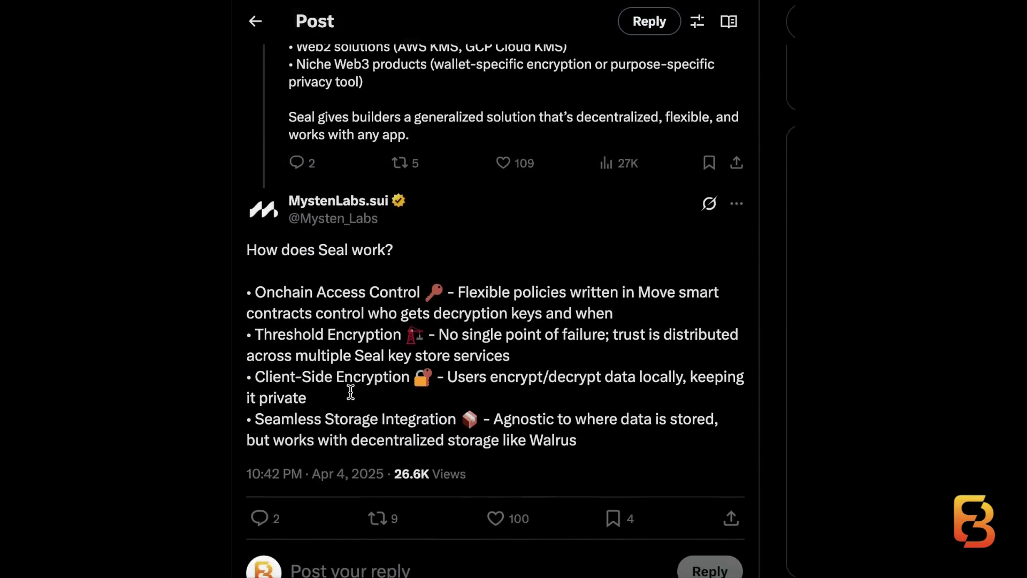
scroll(351, 392, "down", 2)
scroll(351, 393, "down", 3)
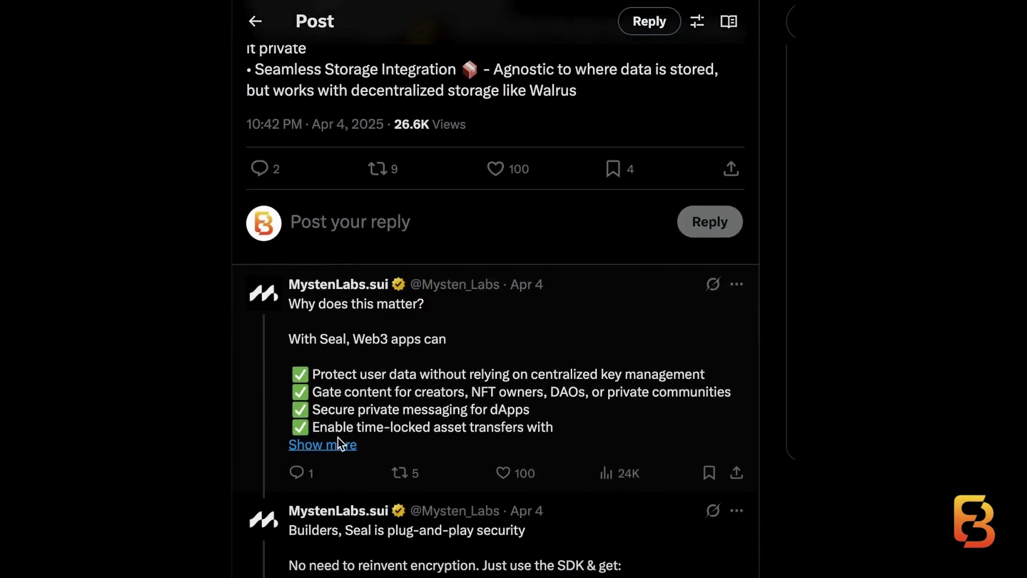
left_click(338, 442)
scroll(338, 438, "down", 3)
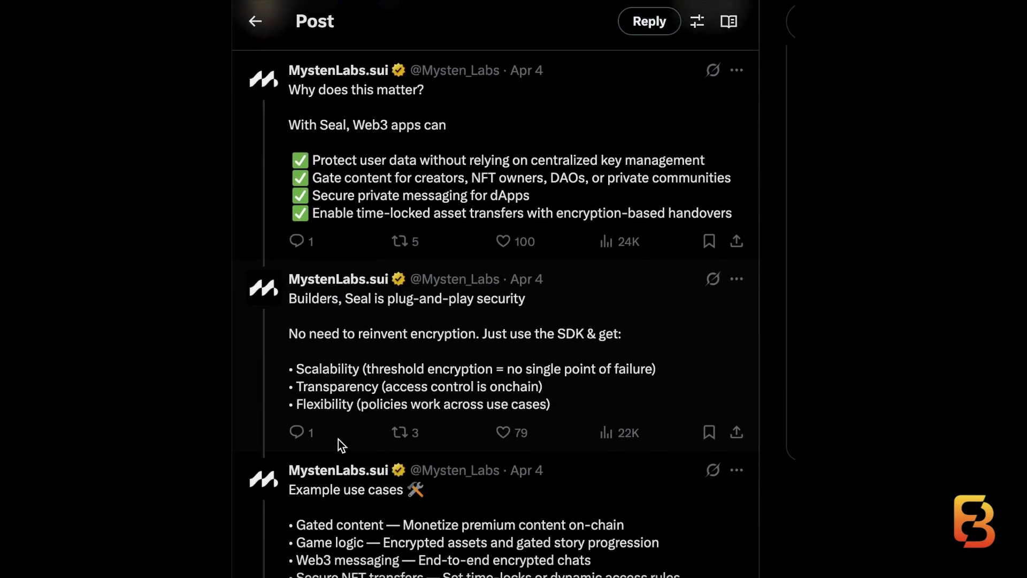
scroll(338, 439, "down", 1)
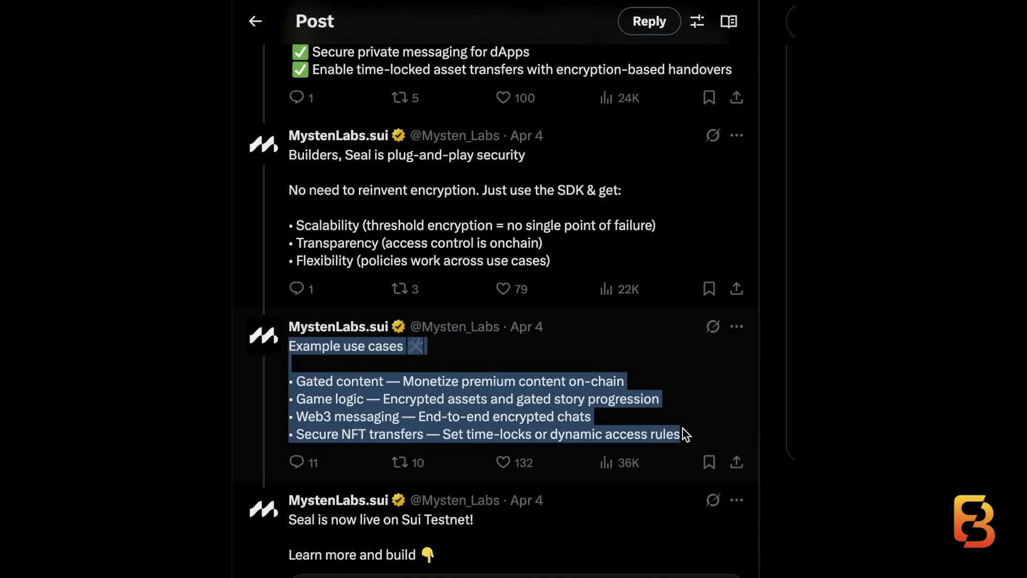
left_click(682, 434)
scroll(683, 434, "down", 3)
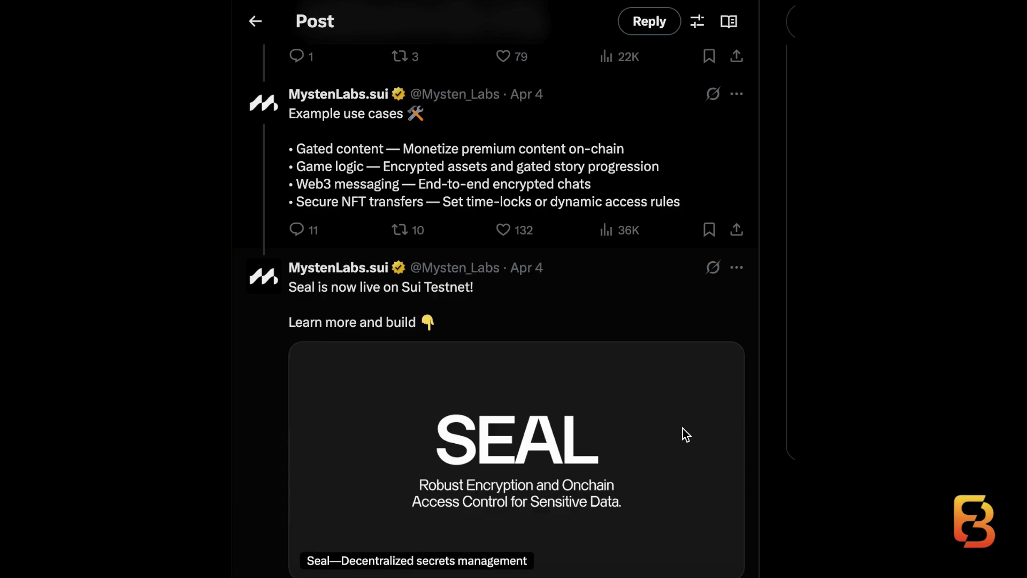
scroll(684, 428, "down", 1)
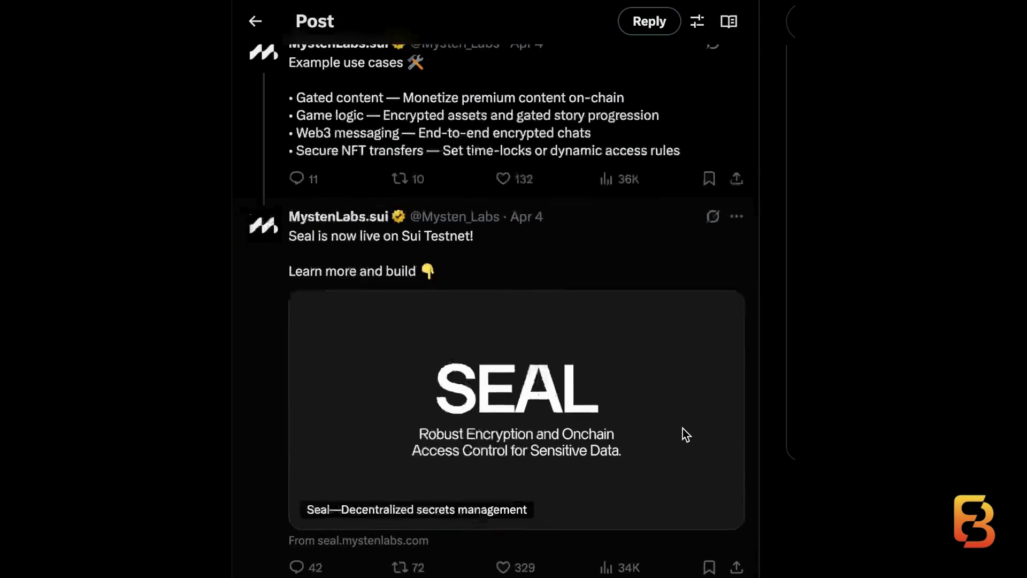
scroll(683, 427, "down", 2)
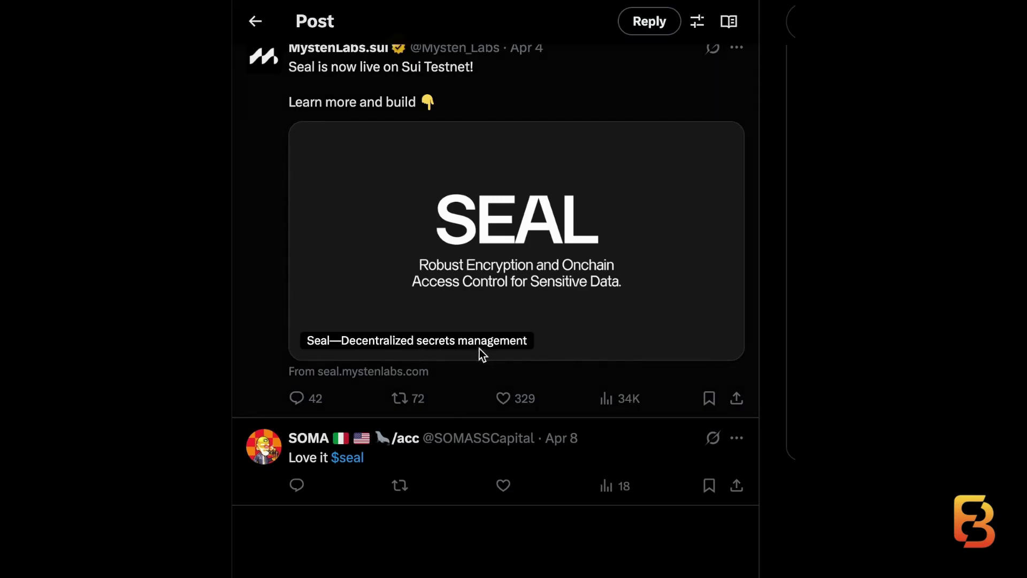
scroll(514, 340, "up", 1)
scroll(508, 339, "up", 2)
scroll(508, 340, "up", 2)
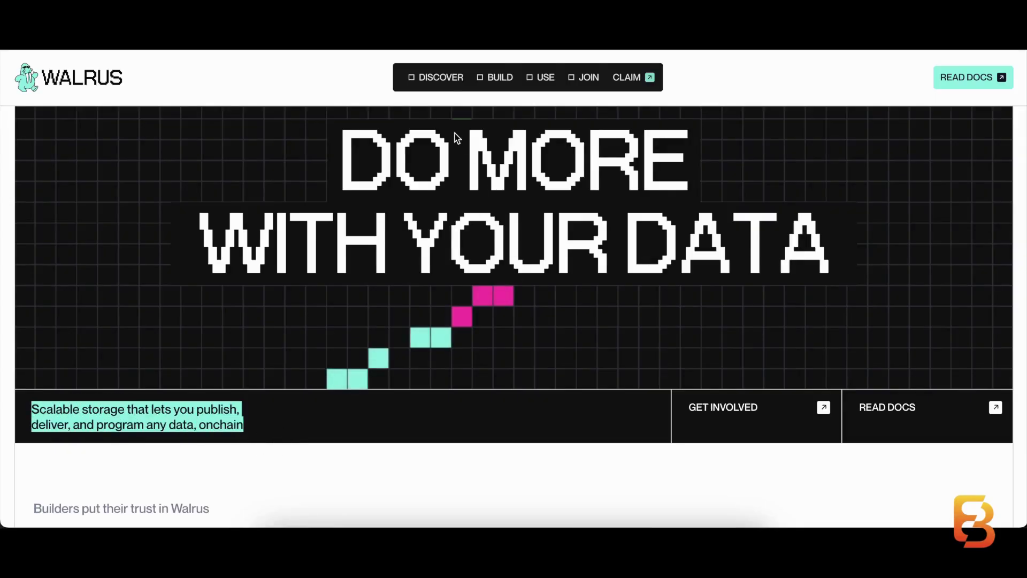
- Navigate via the Discover menu to the WAL Token page
left_click(444, 79)
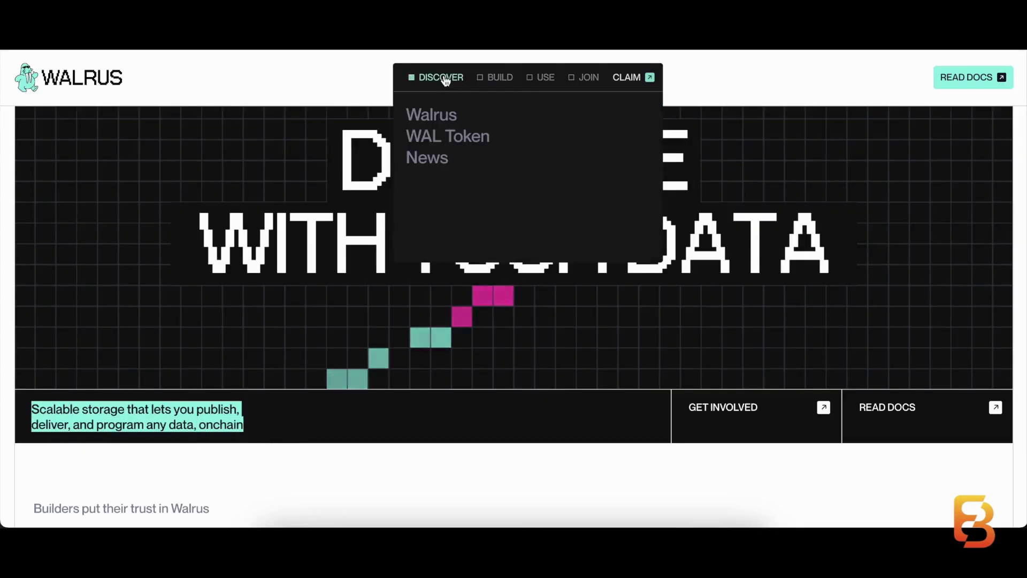
left_click(447, 138)
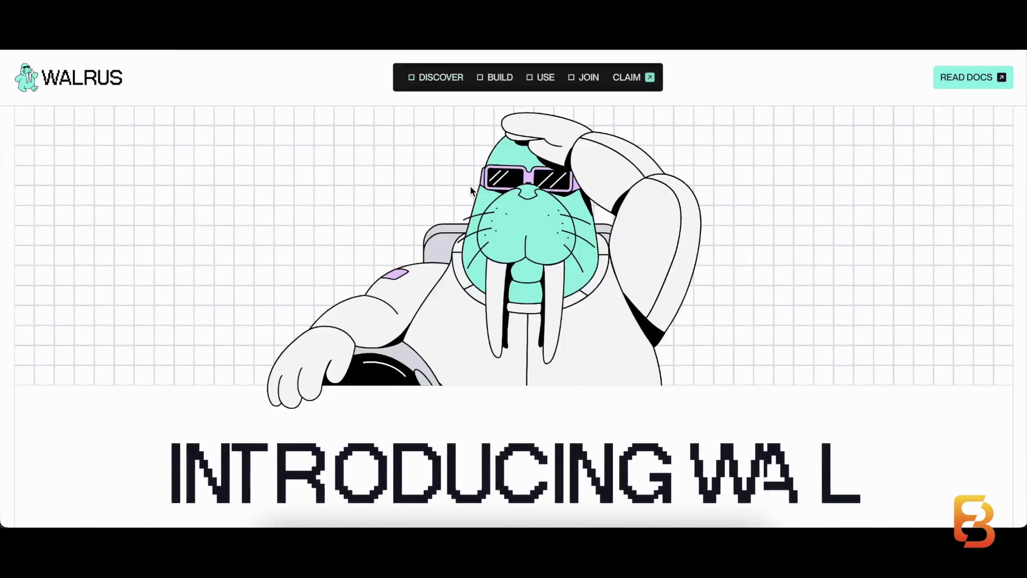
scroll(470, 190, "down", 3)
scroll(470, 190, "down", 3)
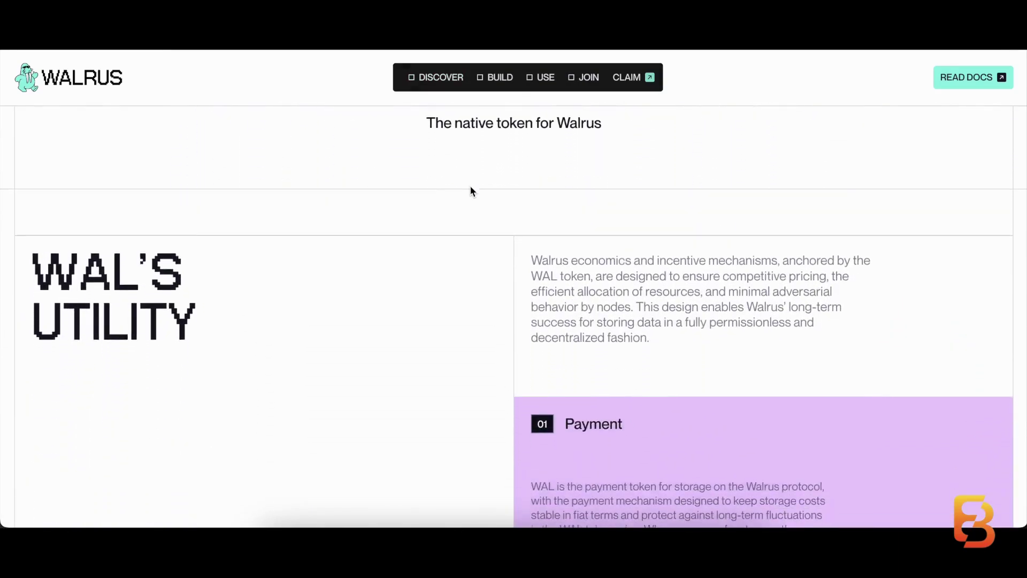
scroll(470, 191, "up", 1)
scroll(471, 191, "up", 5)
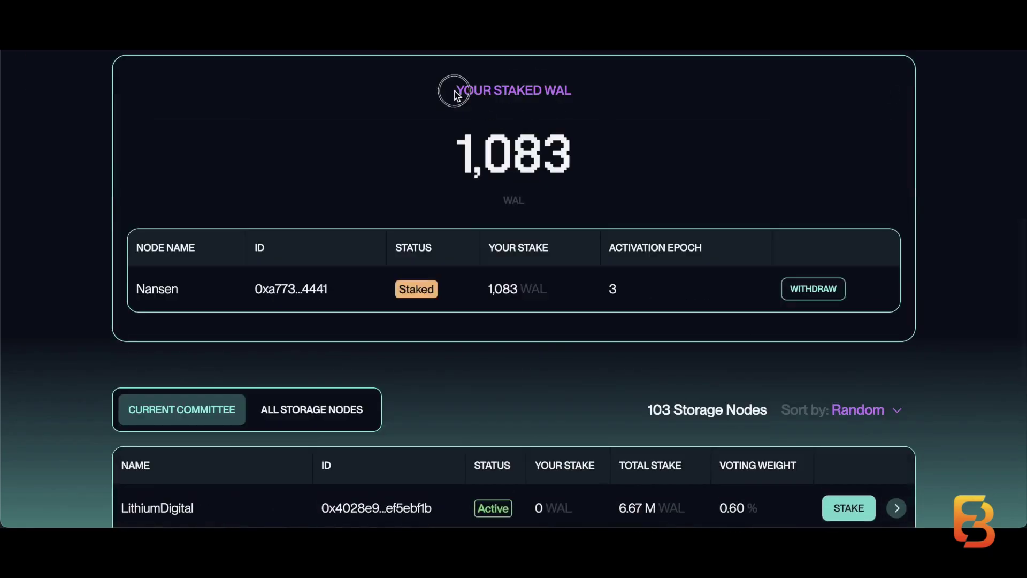
left_click_drag(454, 90, 586, 91)
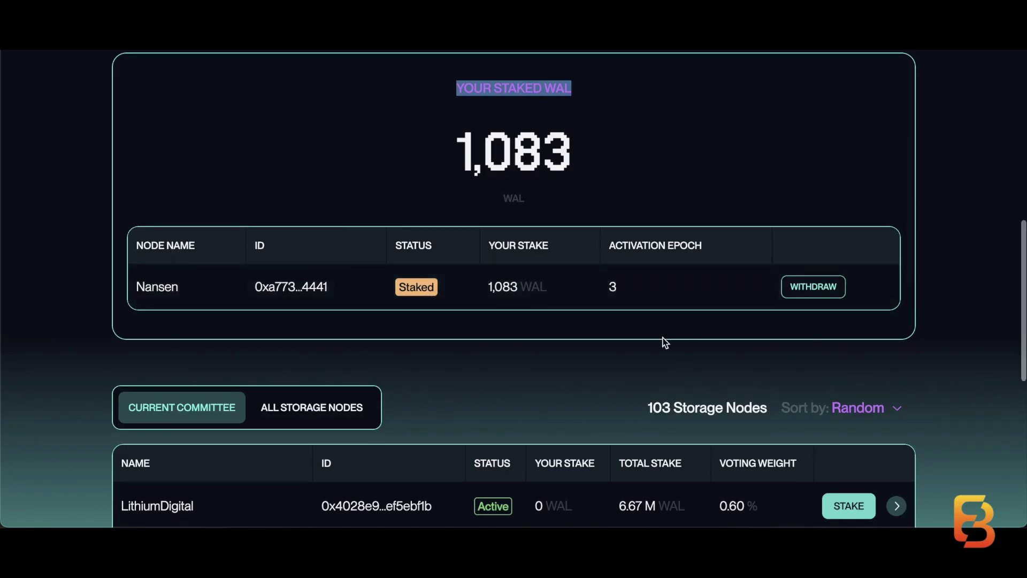
scroll(666, 341, "down", 1)
scroll(583, 372, "down", 1)
scroll(582, 372, "down", 2)
scroll(582, 371, "down", 1)
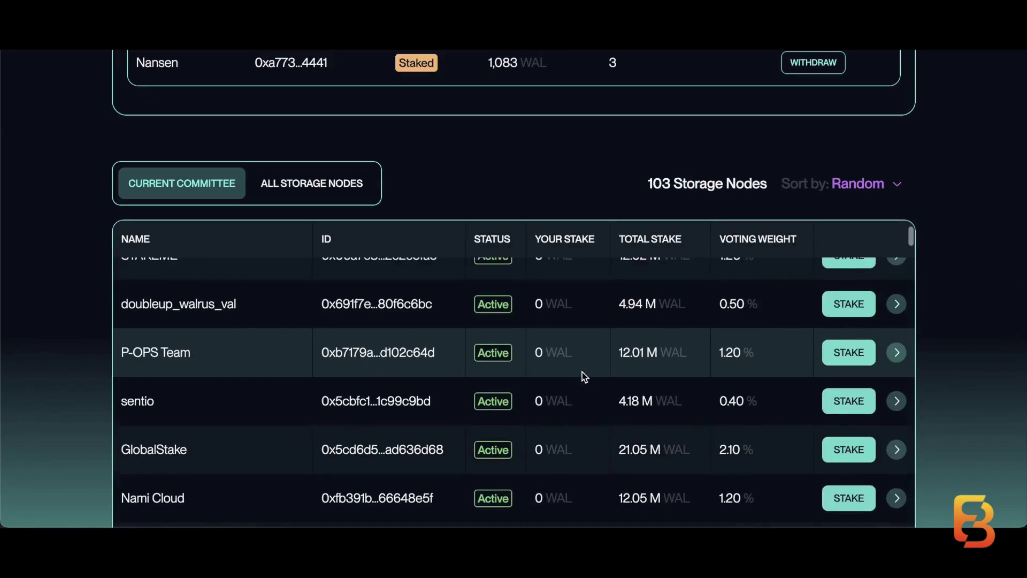
scroll(582, 372, "down", 2)
scroll(647, 369, "down", 3)
scroll(660, 375, "down", 2)
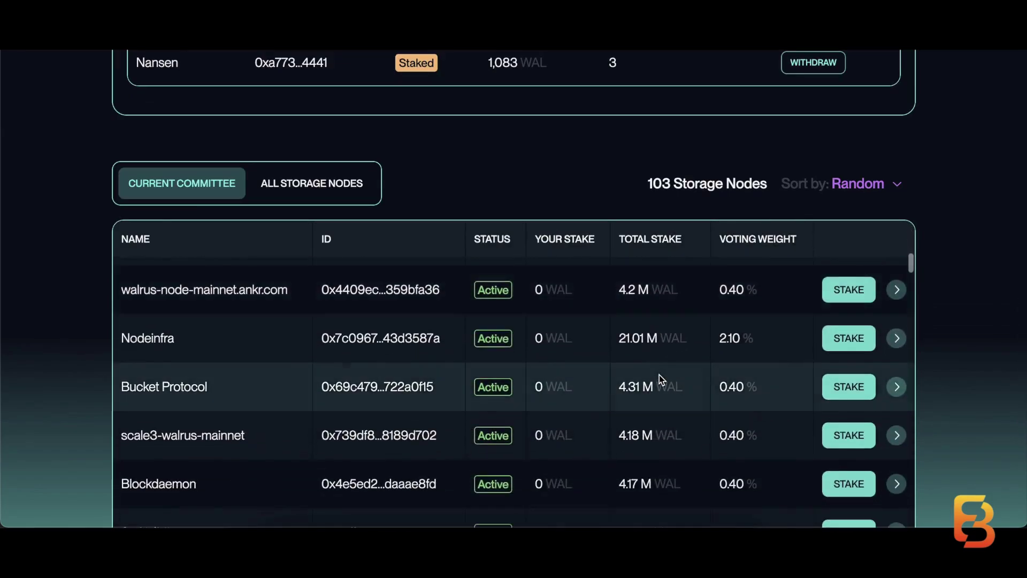
left_click(840, 343)
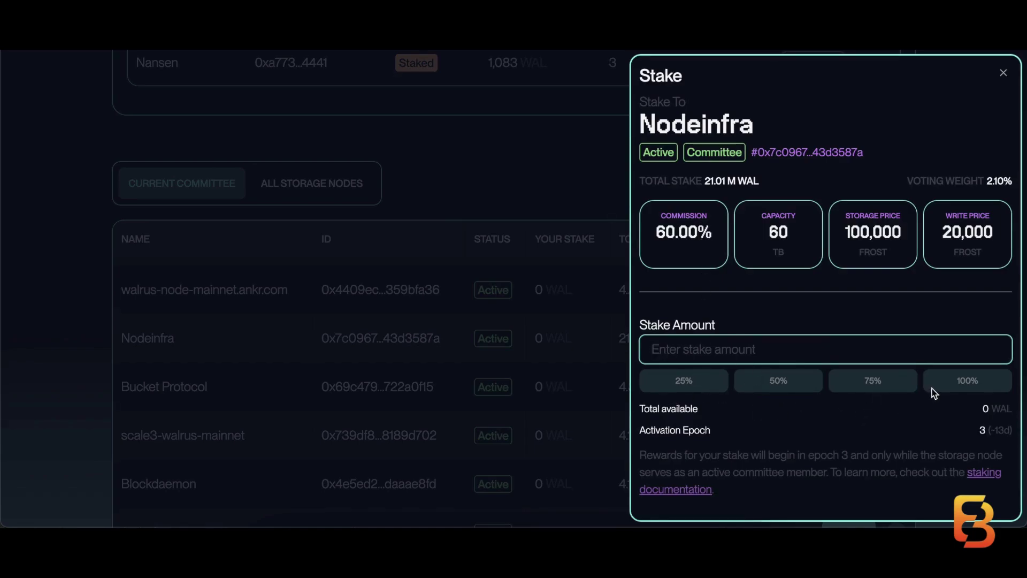
scroll(975, 378, "down", 1)
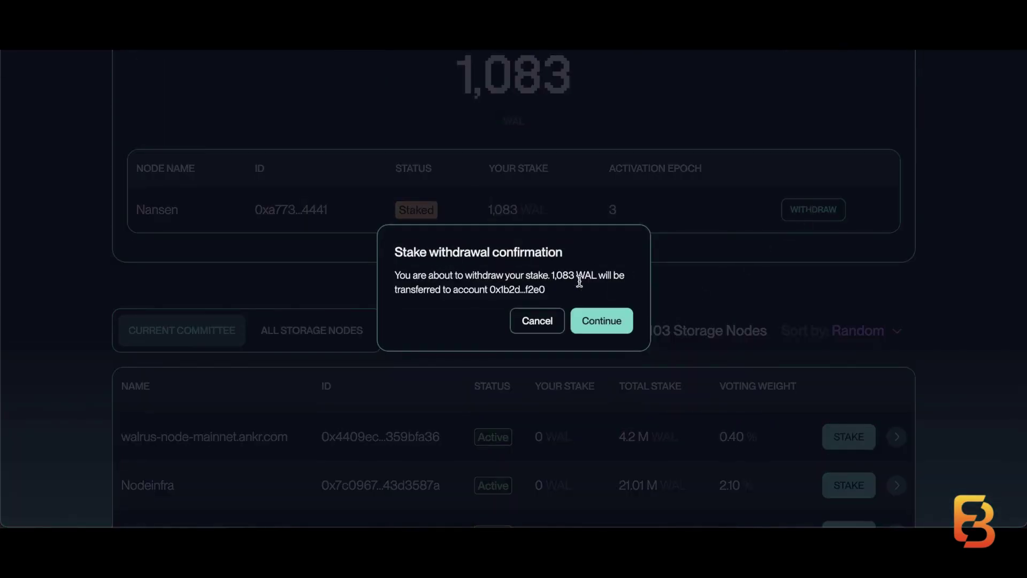
left_click(528, 321)
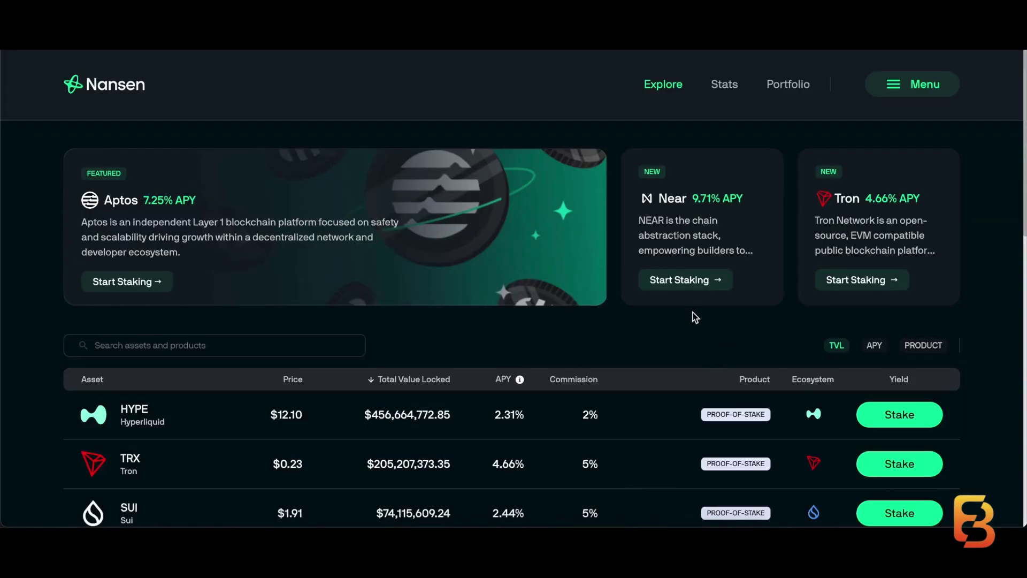
scroll(706, 318, "down", 4)
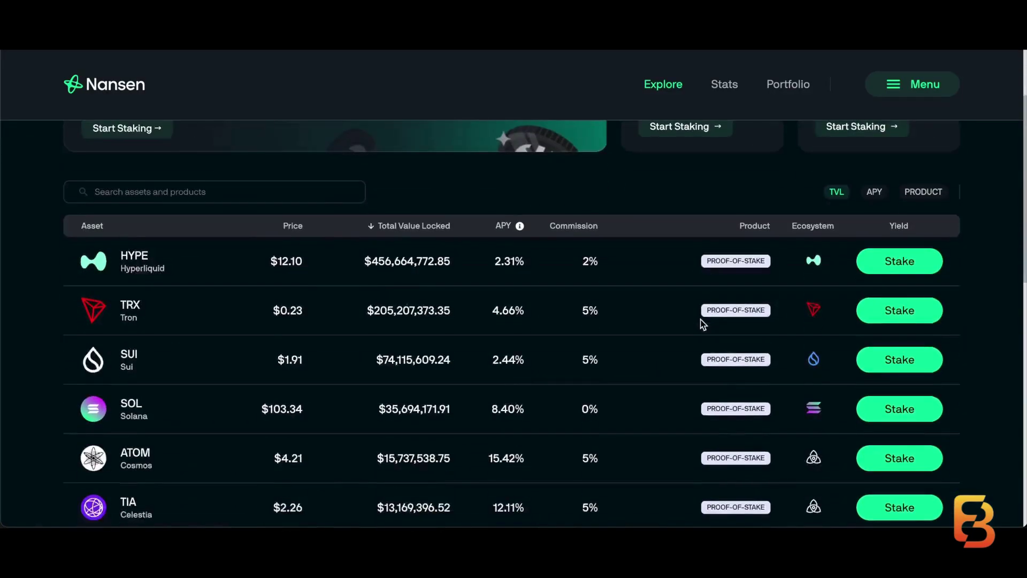
scroll(702, 322, "down", 1)
scroll(703, 323, "down", 2)
scroll(702, 323, "down", 1)
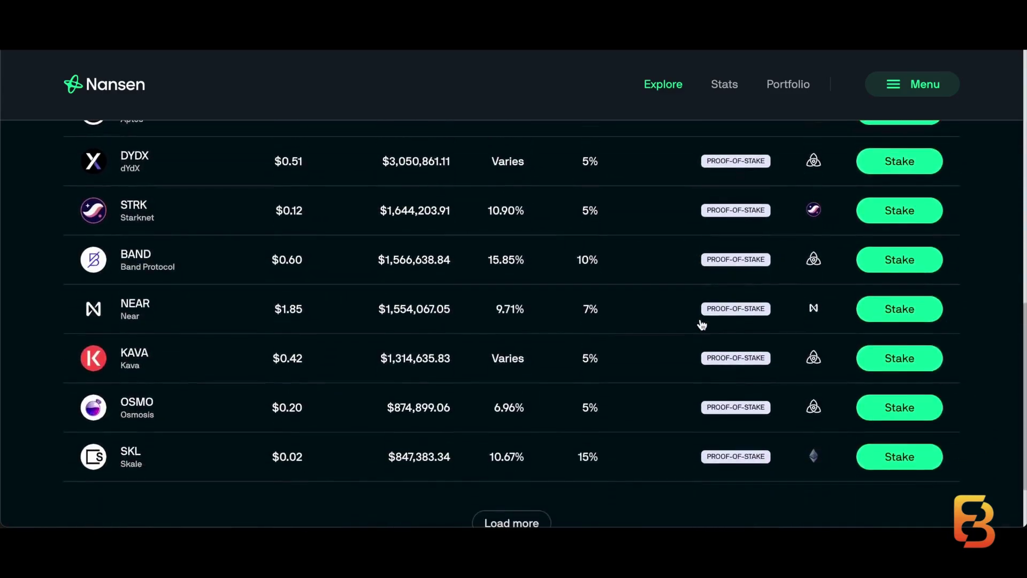
scroll(702, 322, "down", 1)
scroll(702, 323, "up", 1)
scroll(702, 324, "up", 2)
scroll(701, 324, "up", 3)
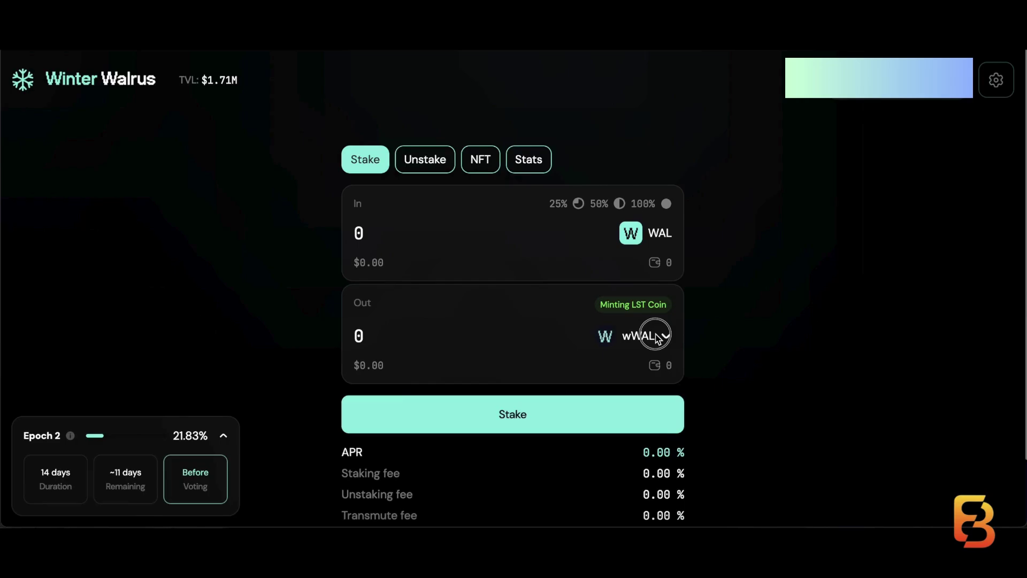
- Review the Select Asset picker and keep wWAL as the liquid staking token to receive
left_click(656, 338)
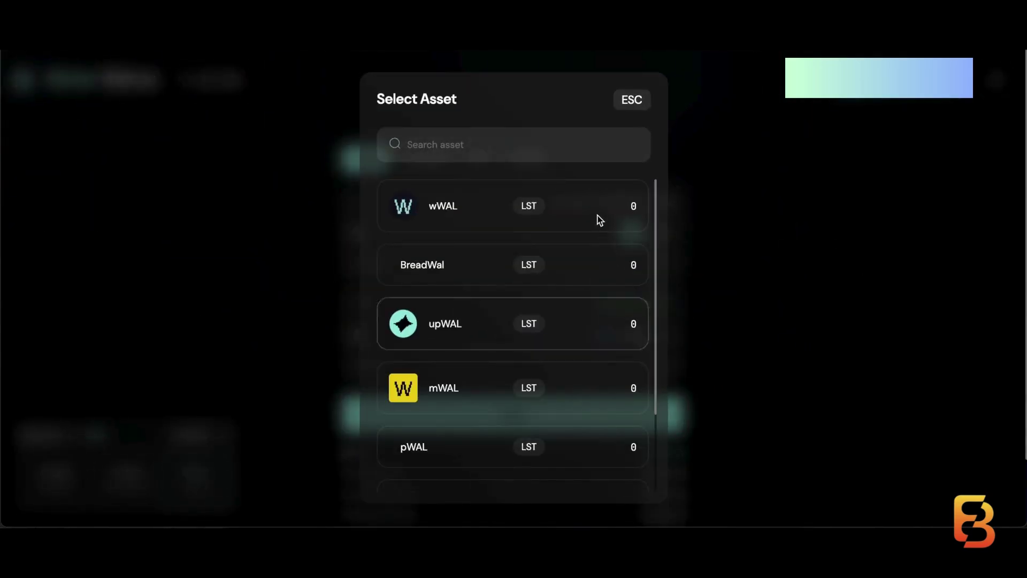
scroll(592, 378, "down", 2)
scroll(592, 379, "down", 1)
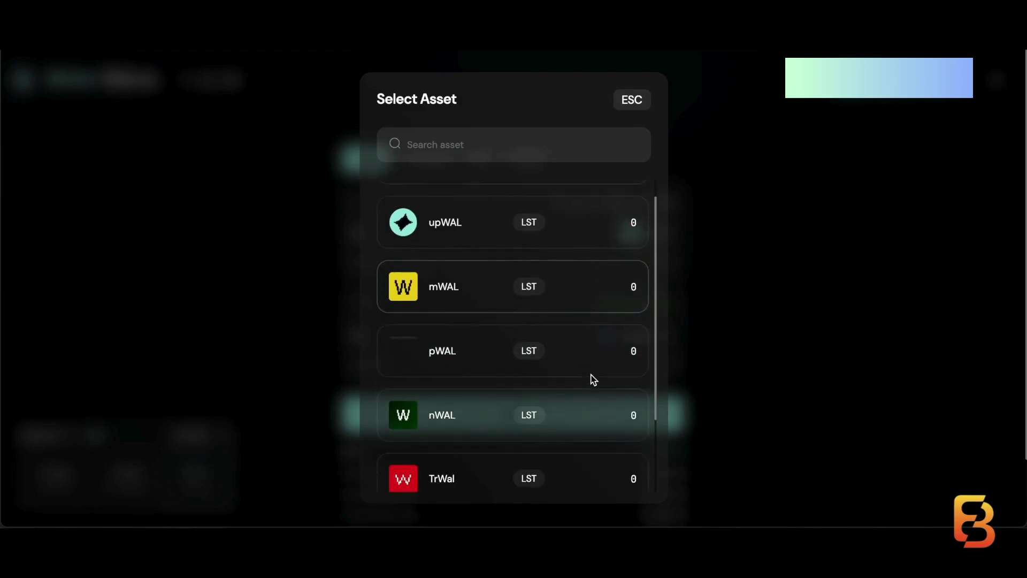
scroll(592, 378, "up", 3)
left_click(717, 252)
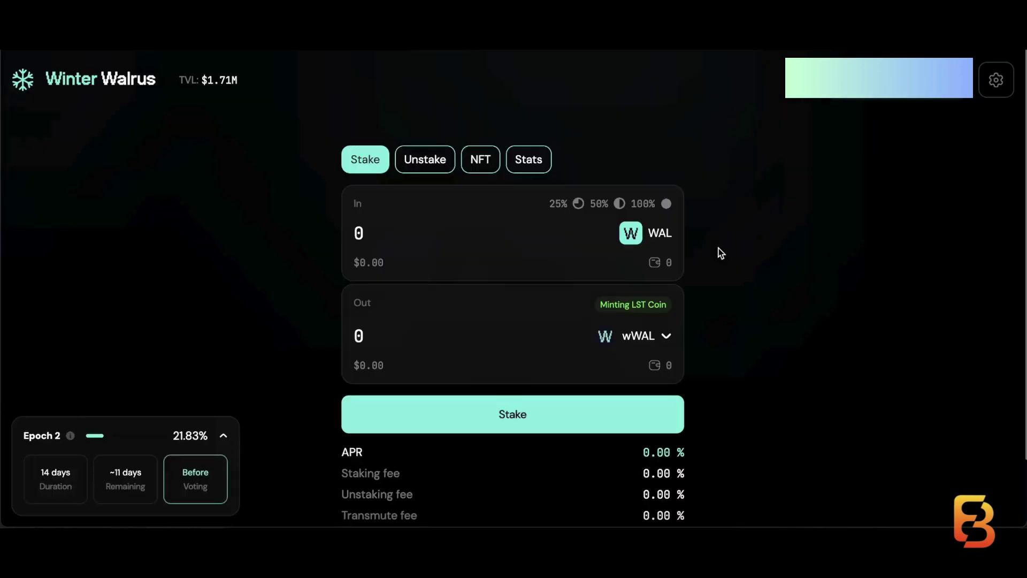
type("10")
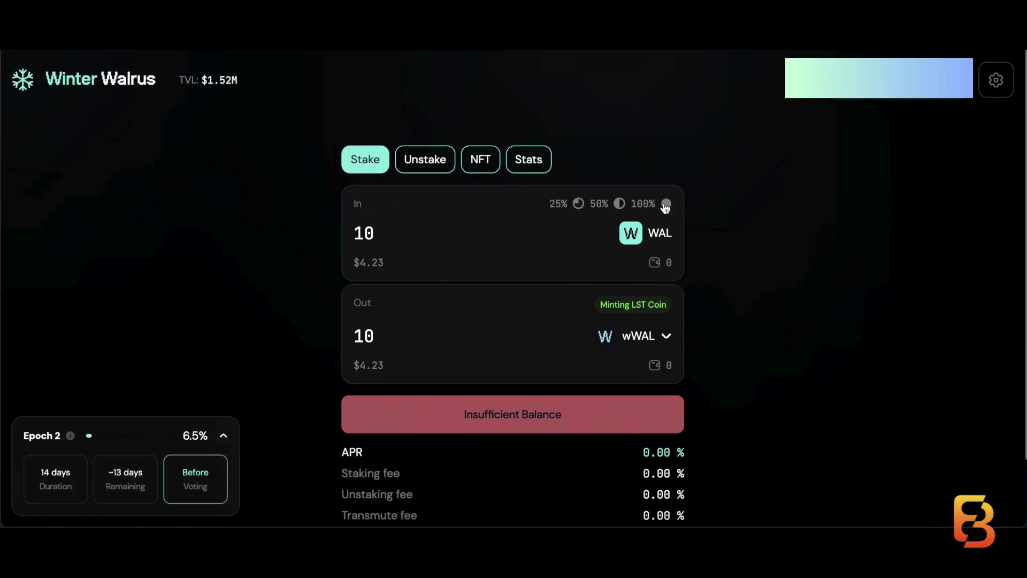
type("0")
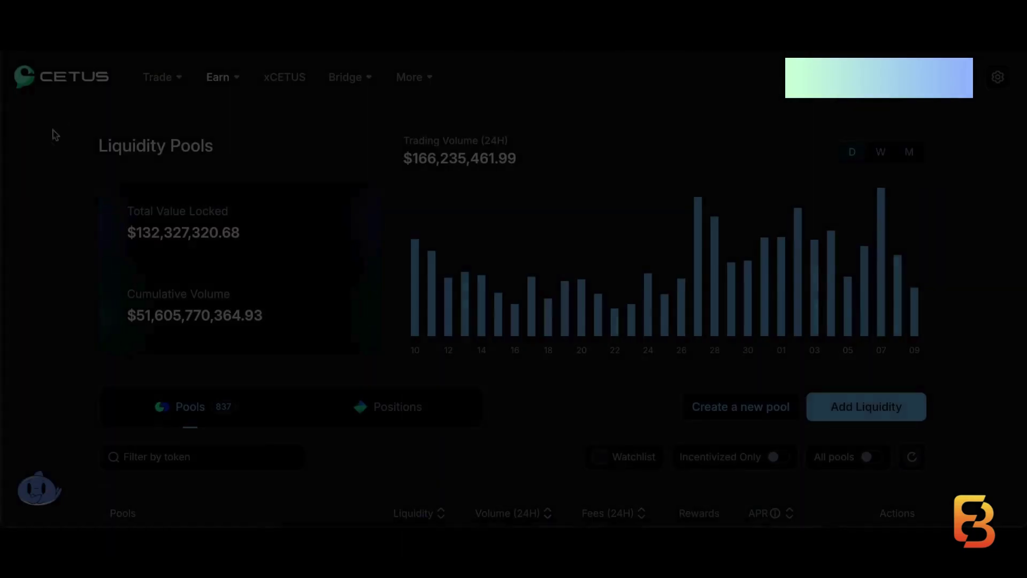
mouse_move(222, 77)
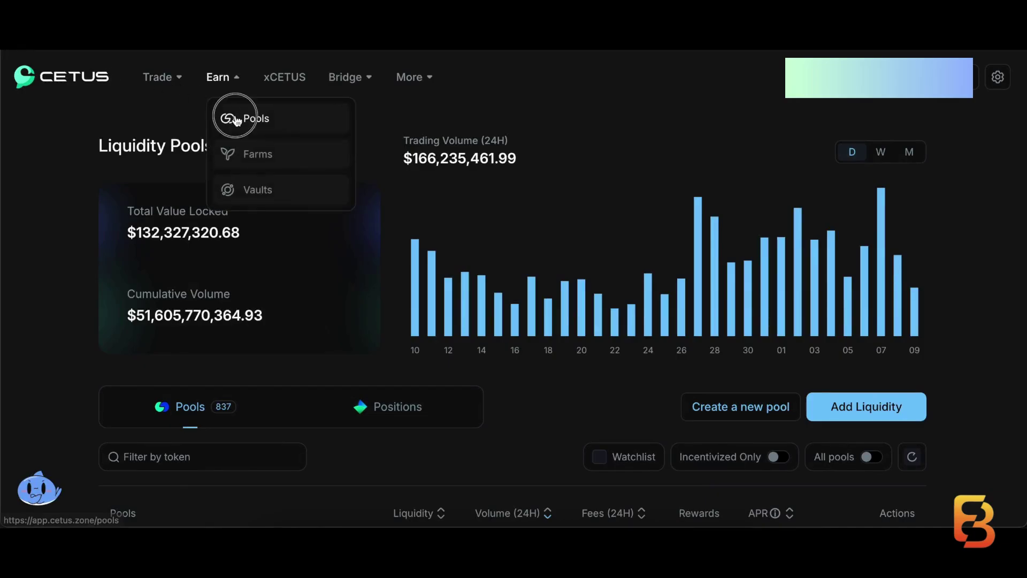
- Filter Cetus pools to those containing wWAL and open the wWAL–WAL 1% pool deposit page
left_click(235, 116)
scroll(345, 231, "down", 2)
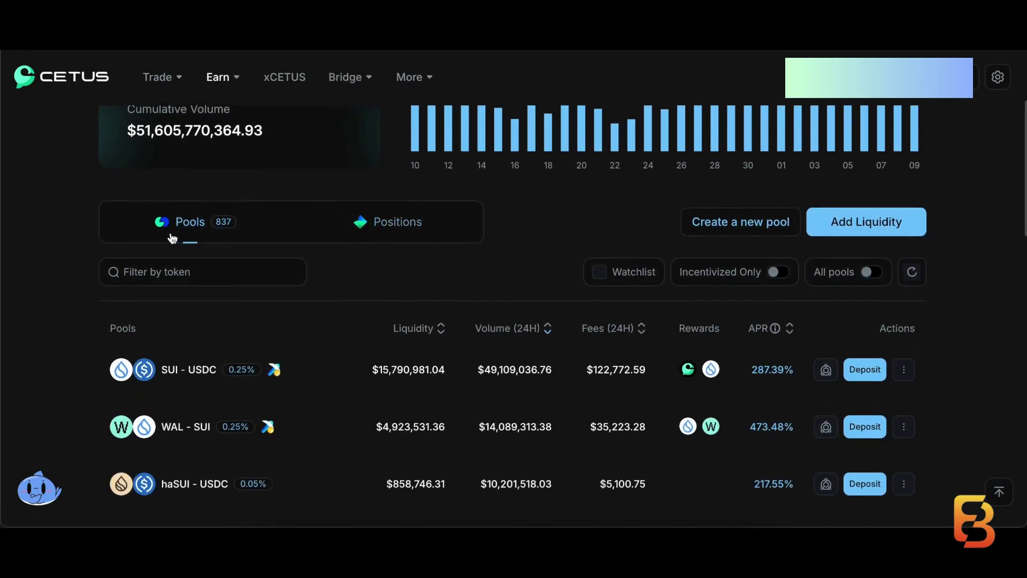
scroll(262, 290, "down", 1)
scroll(305, 313, "down", 2)
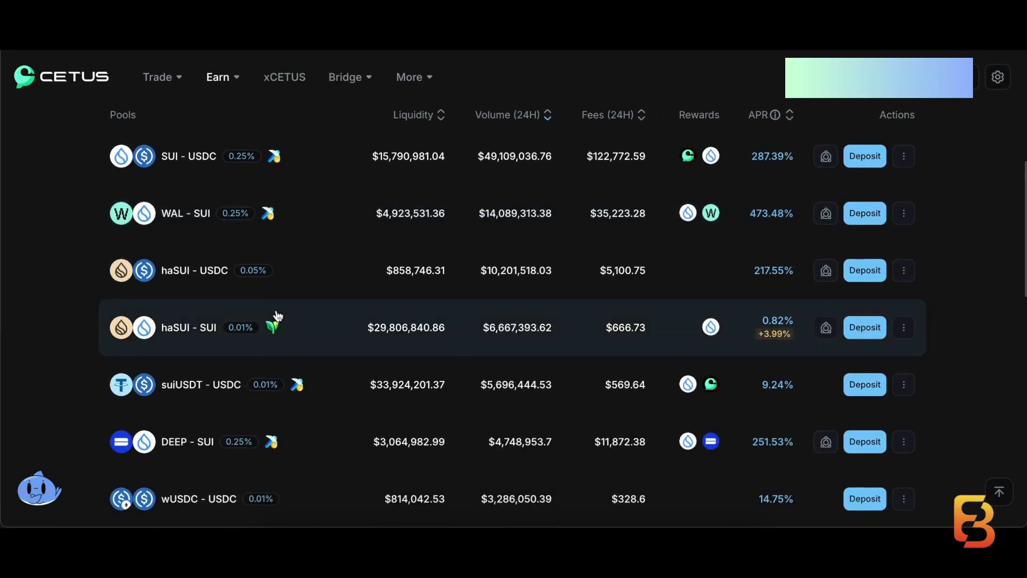
scroll(282, 322, "down", 1)
scroll(275, 326, "down", 1)
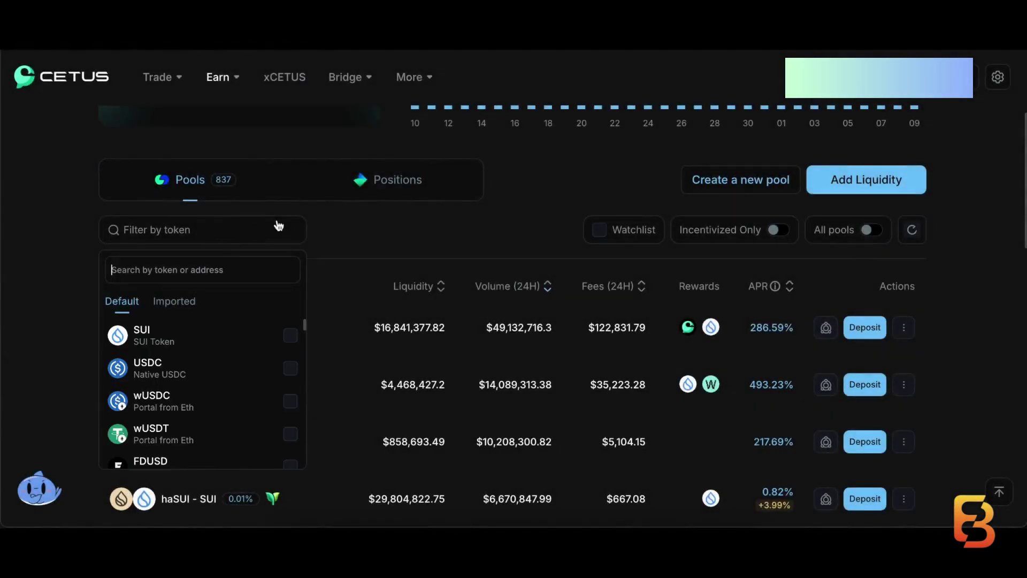
type("wal")
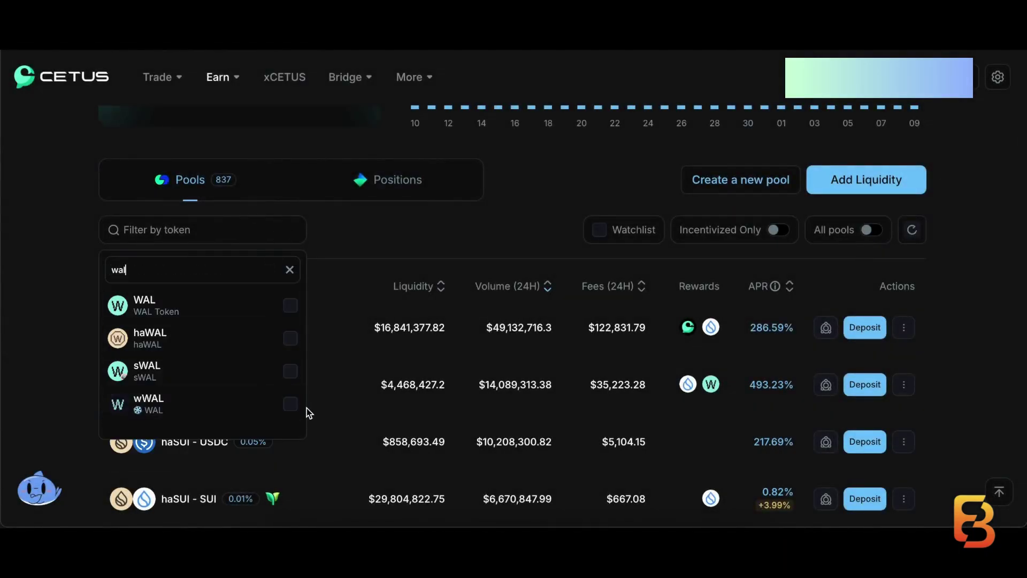
left_click(296, 411)
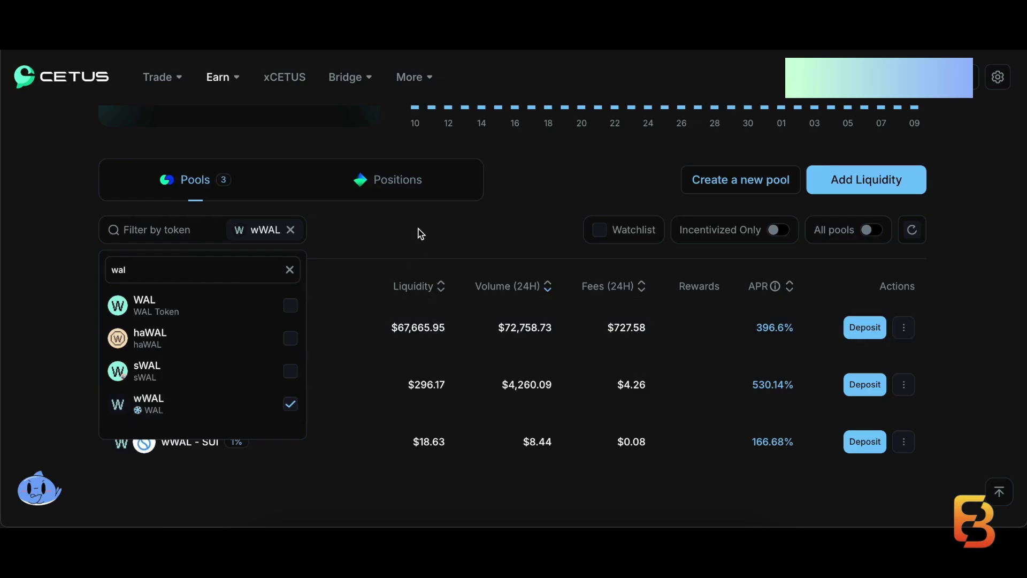
left_click(418, 234)
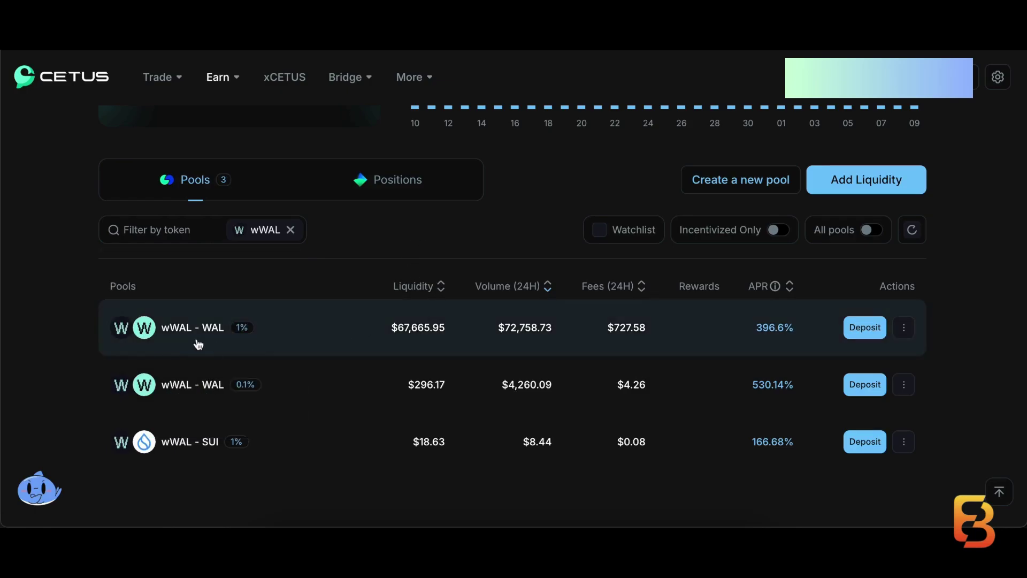
left_click(886, 326)
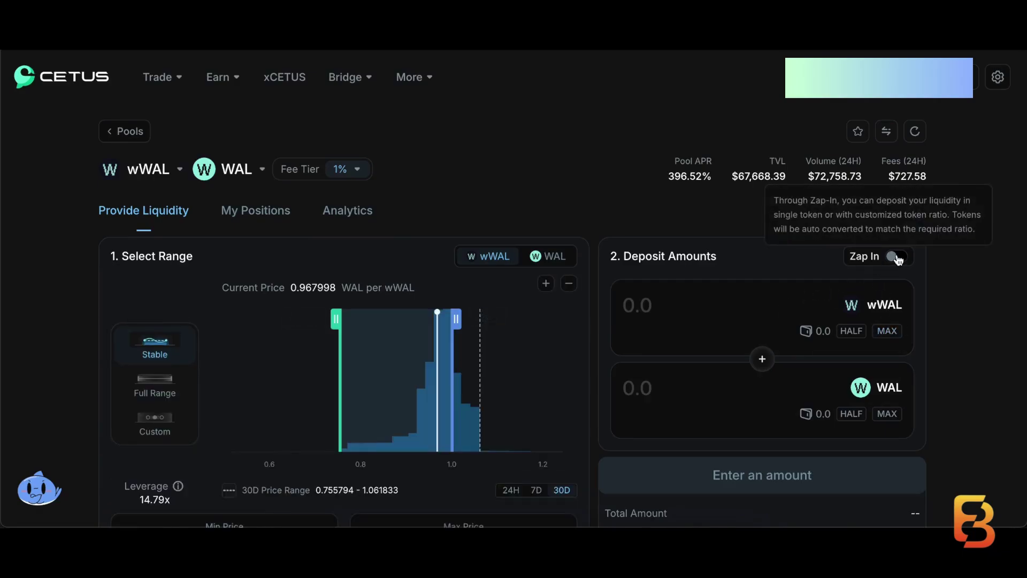
mouse_move(894, 256)
scroll(897, 256, "down", 2)
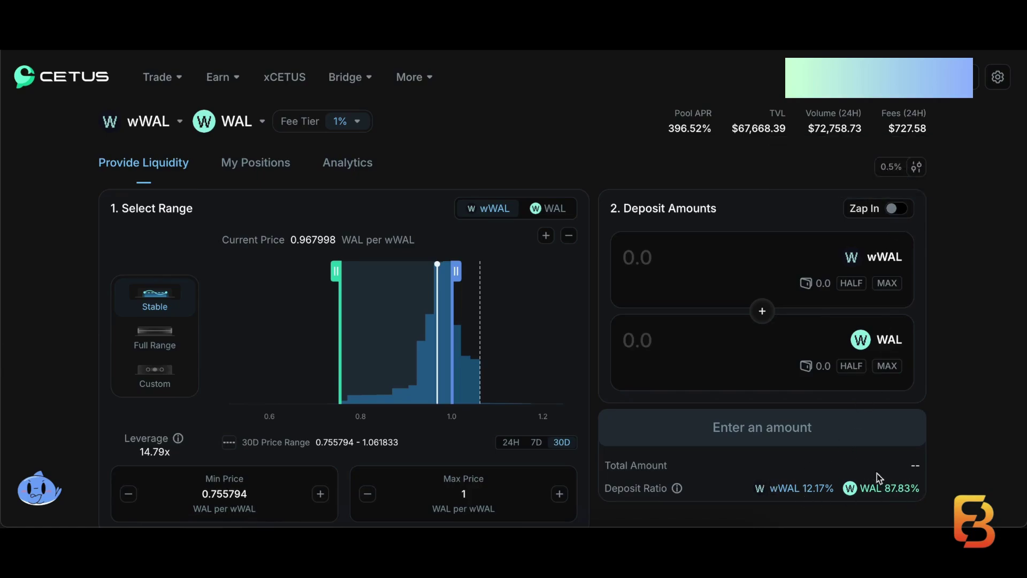
- Enter 10 as the wWAL deposit amount for the wWAL–WAL 1% pool
left_click(693, 264)
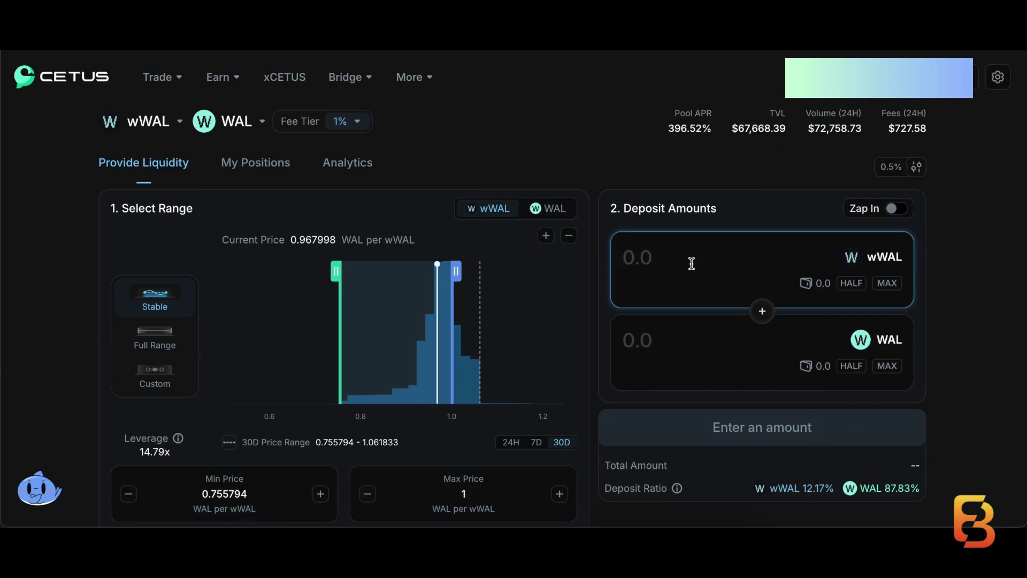
type("10")
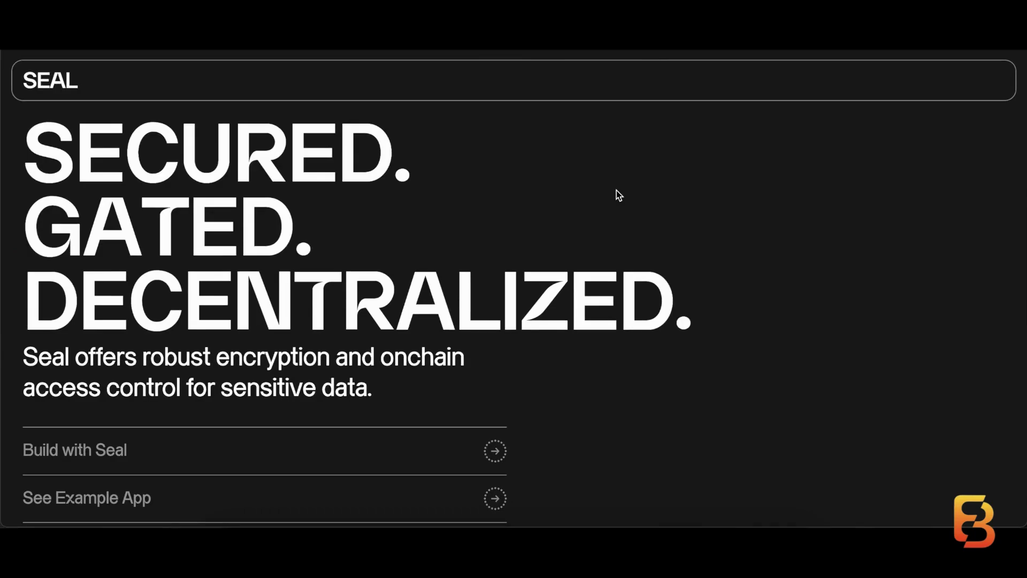
- Highlight the Seal headline, then the 'SEAL IS CURRENTLY ON TESTNET' notice
left_click_drag(34, 125, 677, 304)
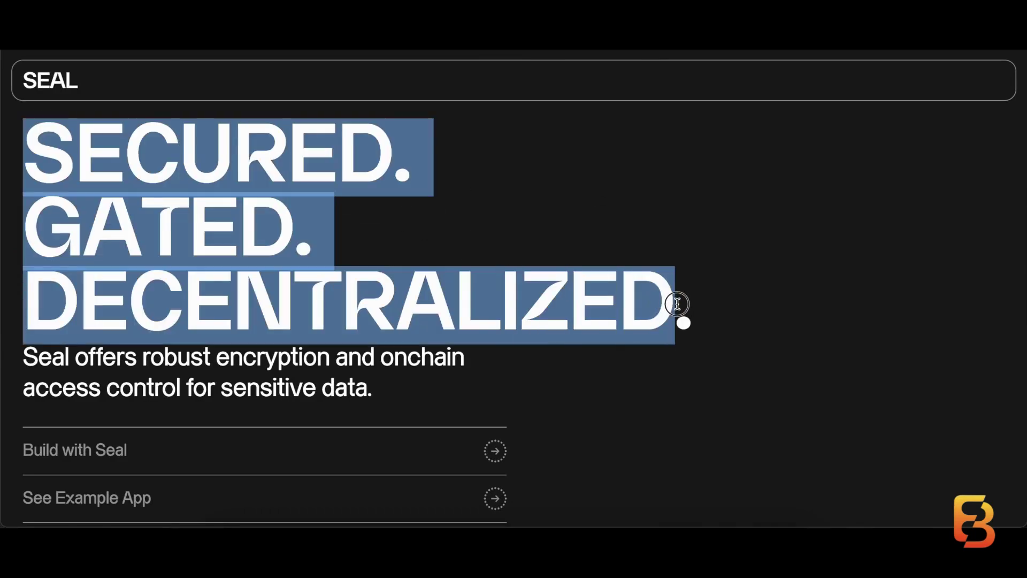
scroll(666, 364, "down", 2)
left_click(13, 457)
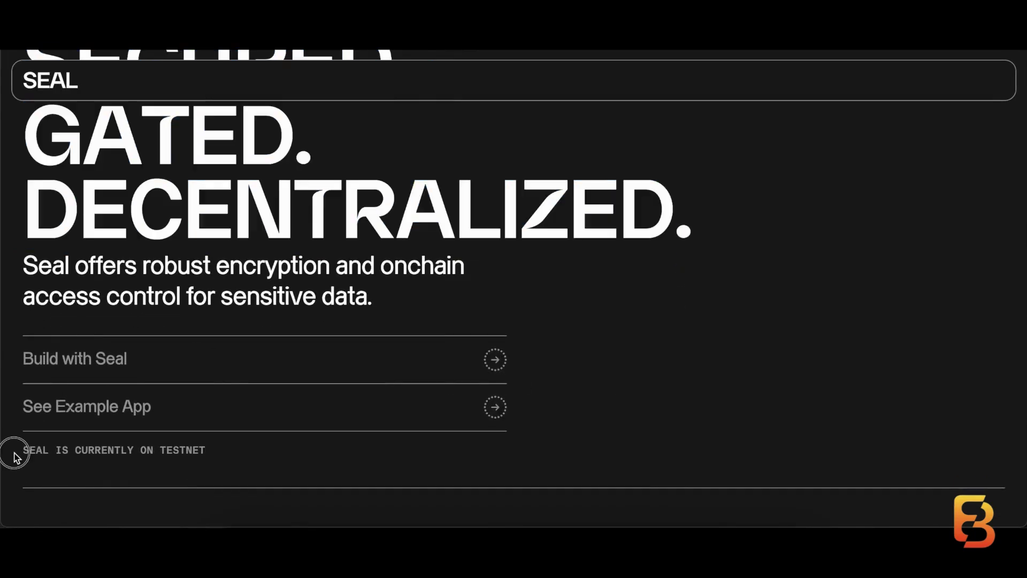
triple_click(35, 457)
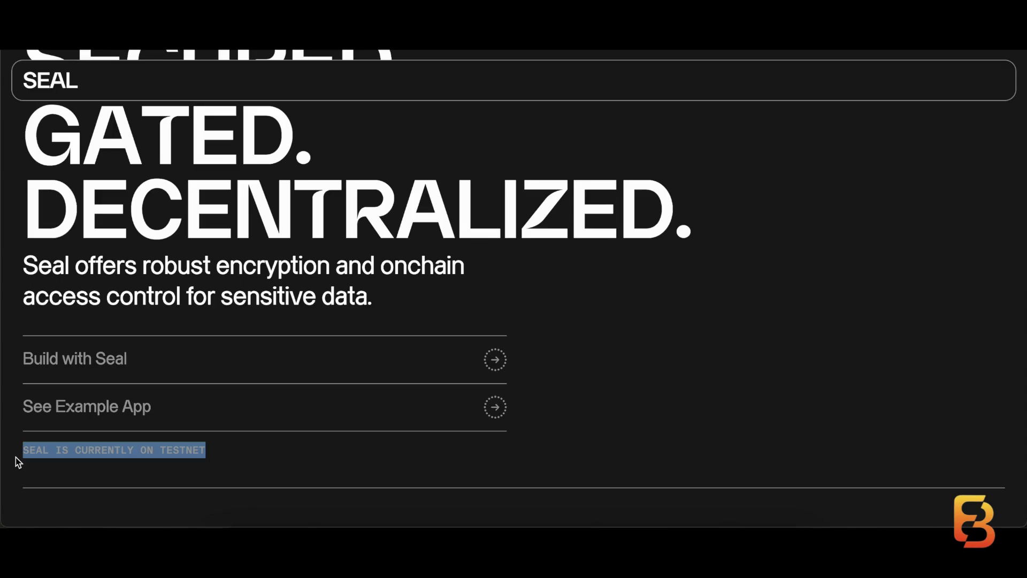
left_click(495, 408)
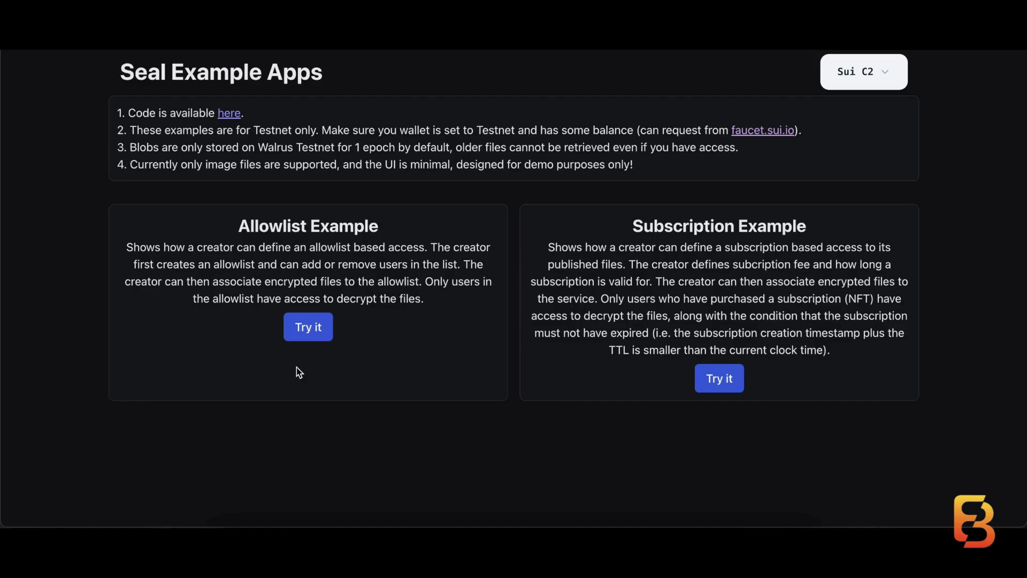
- Create an allowlist named Testing and open its Manage admin page
left_click(308, 331)
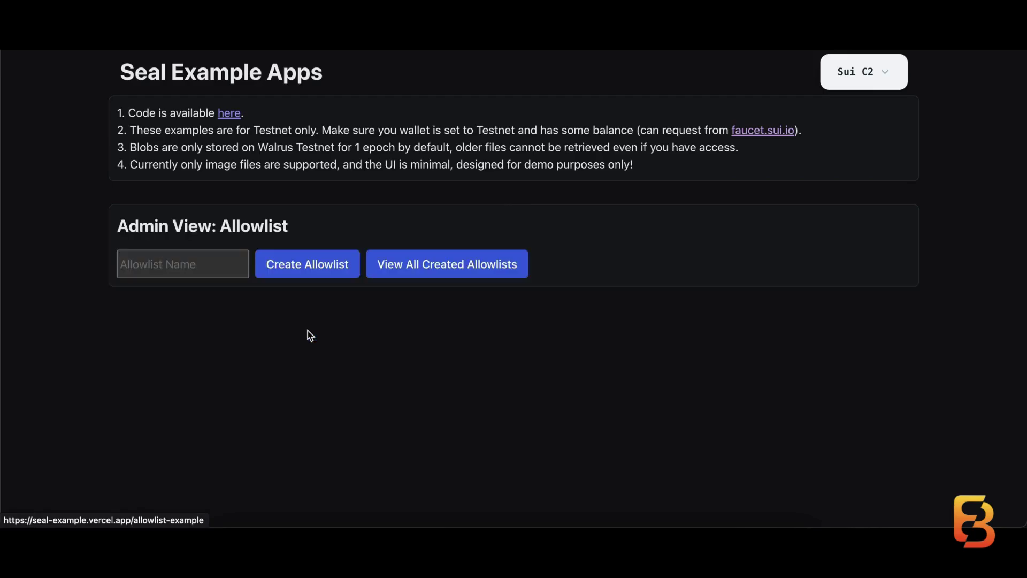
left_click(206, 265)
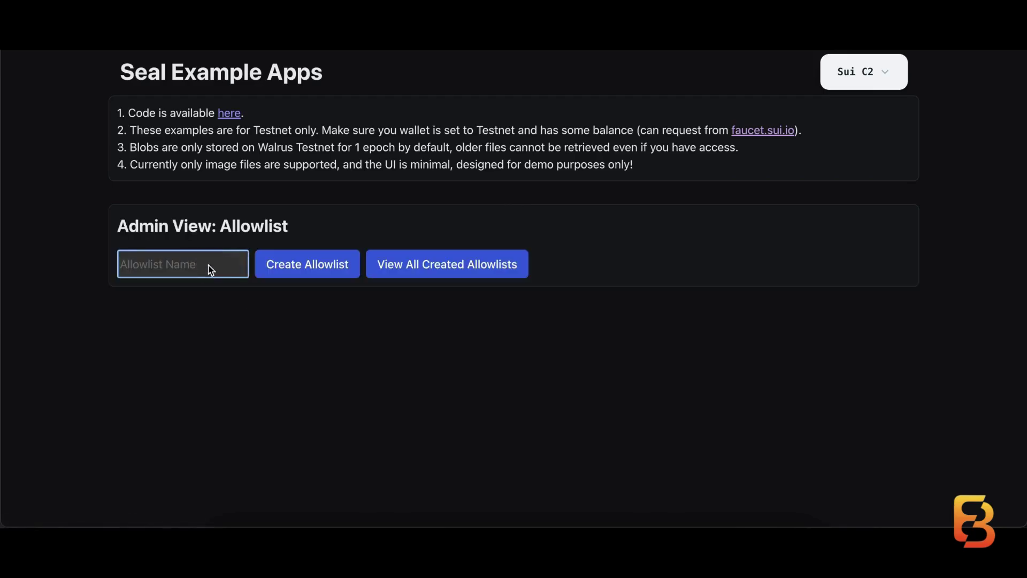
type("Test")
type("ing")
left_click(295, 252)
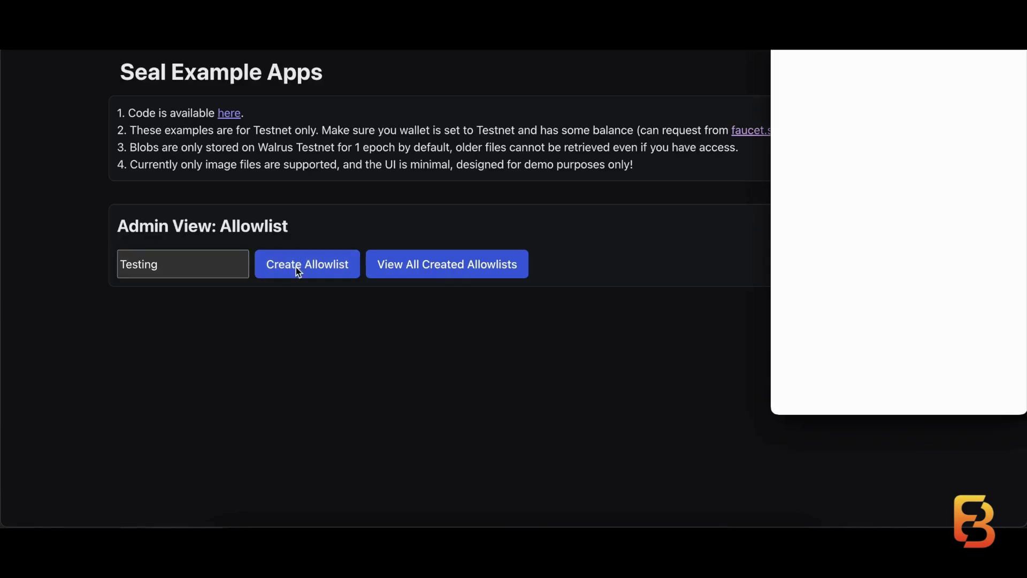
left_click(446, 271)
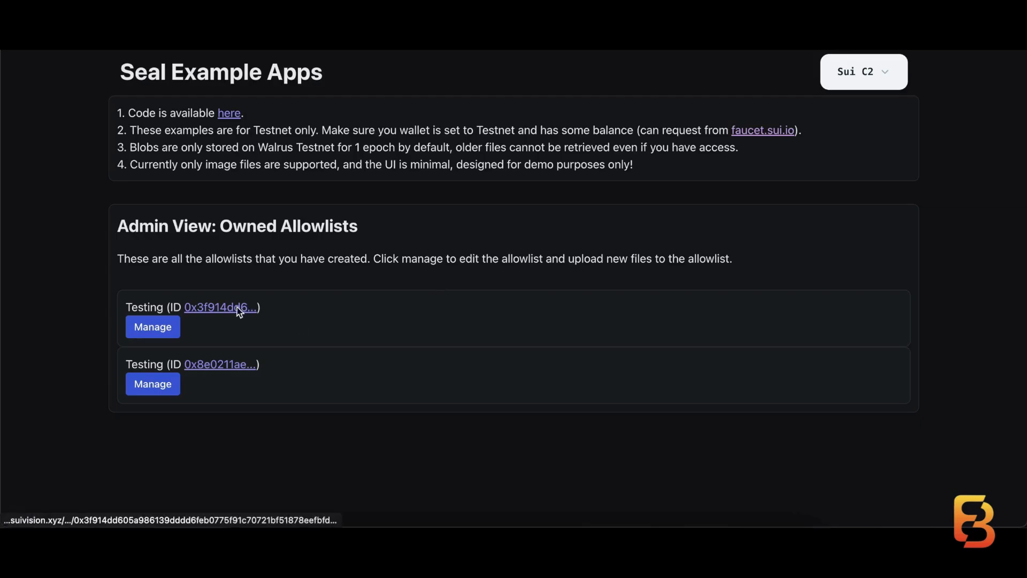
left_click(169, 330)
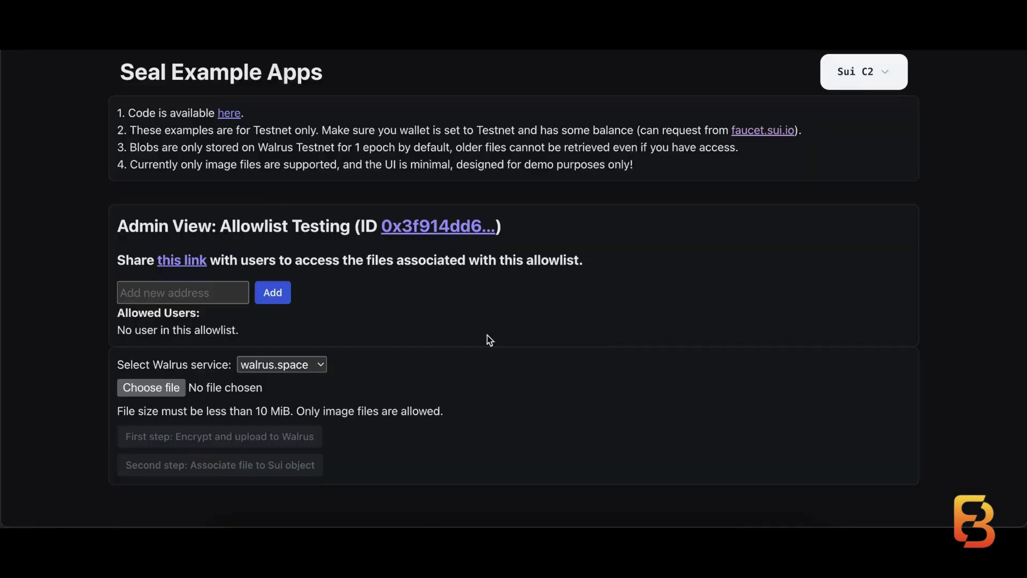
- Paste the user's wallet address and add it to the Testing allowlist
left_click(211, 301)
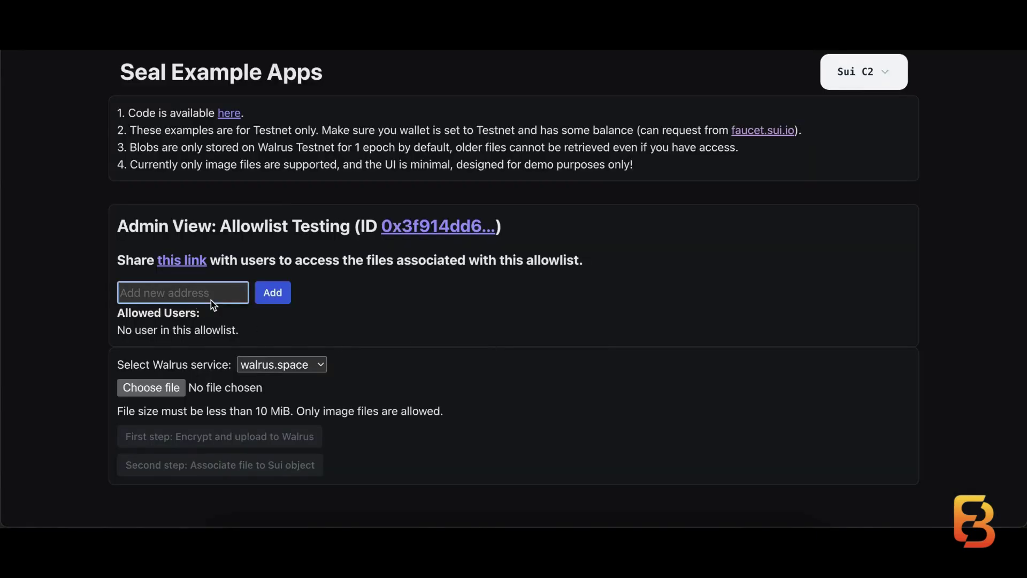
key("ctrl+v")
left_click(270, 299)
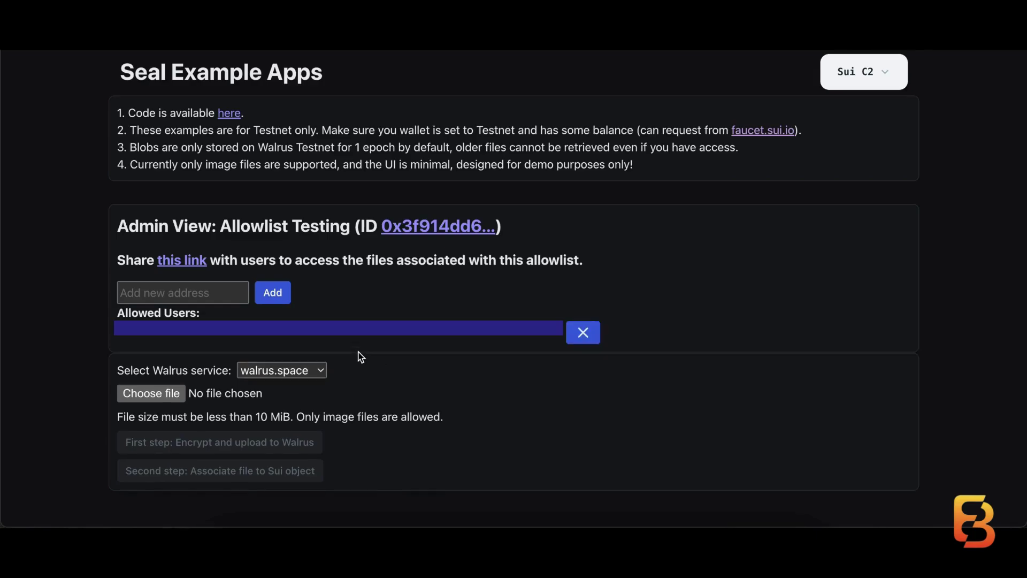
- Select everstake.one as the Walrus service and encrypt-upload the image to Walrus
left_click(281, 371)
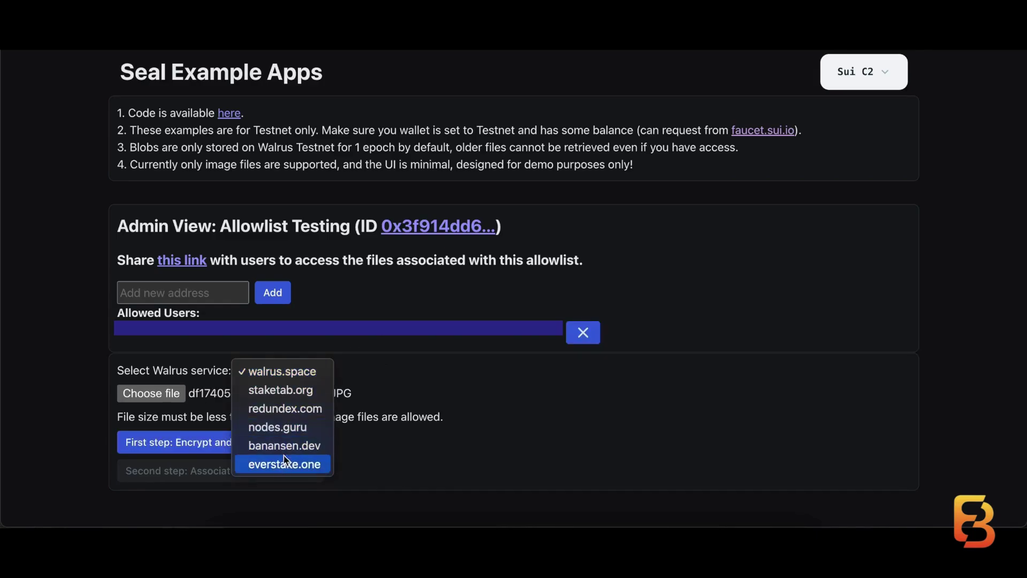
left_click(285, 446)
left_click(281, 371)
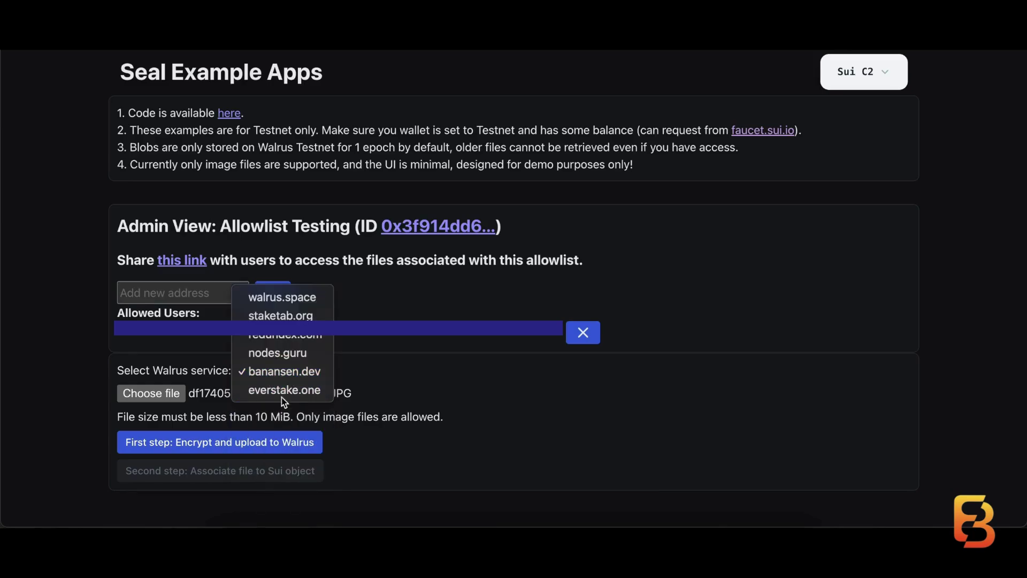
left_click(282, 395)
left_click(241, 448)
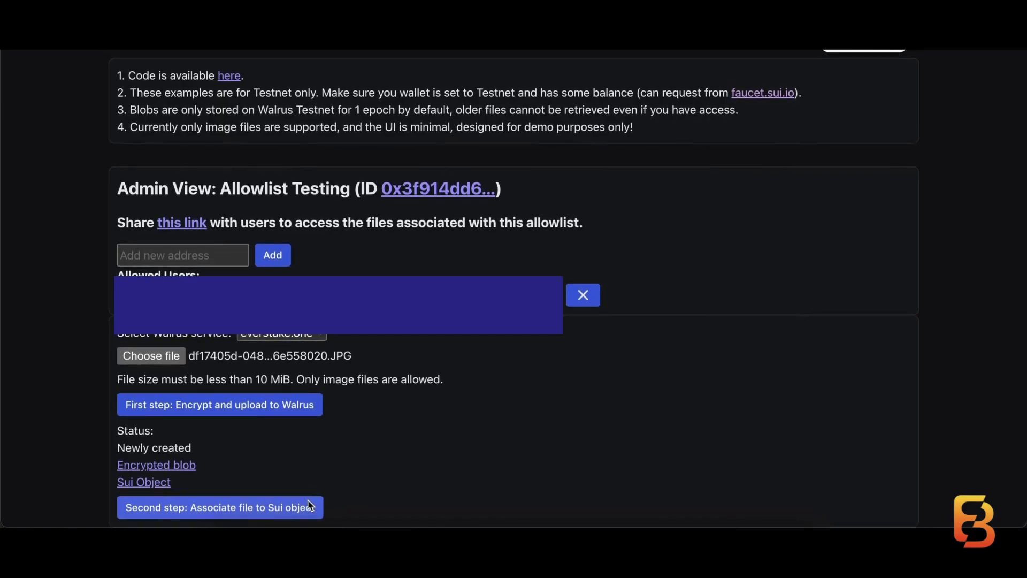
- Associate the uploaded blob with the allowlist Sui object, approving in the wallet, and view its shared files
left_click(279, 508)
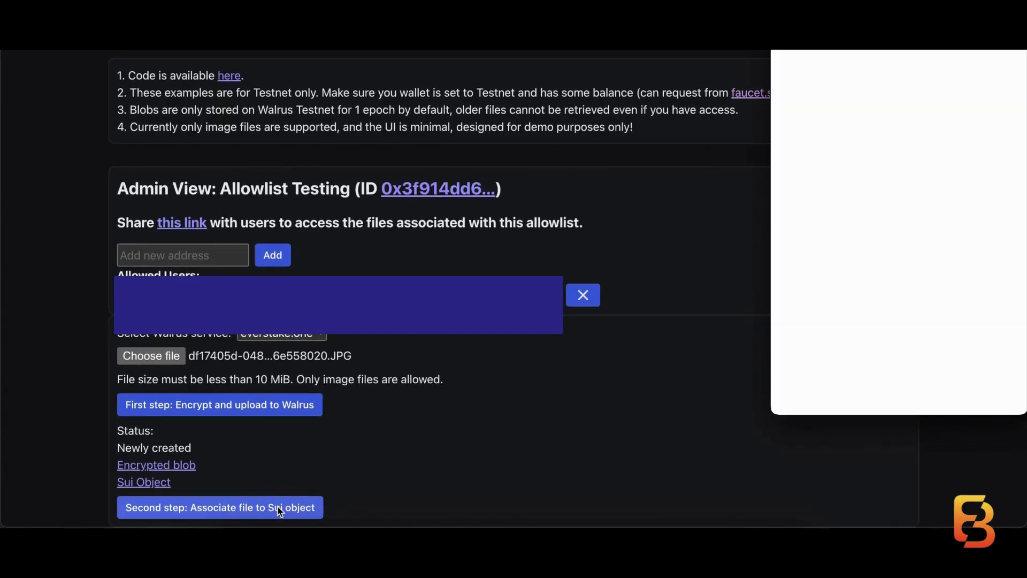
left_click(940, 392)
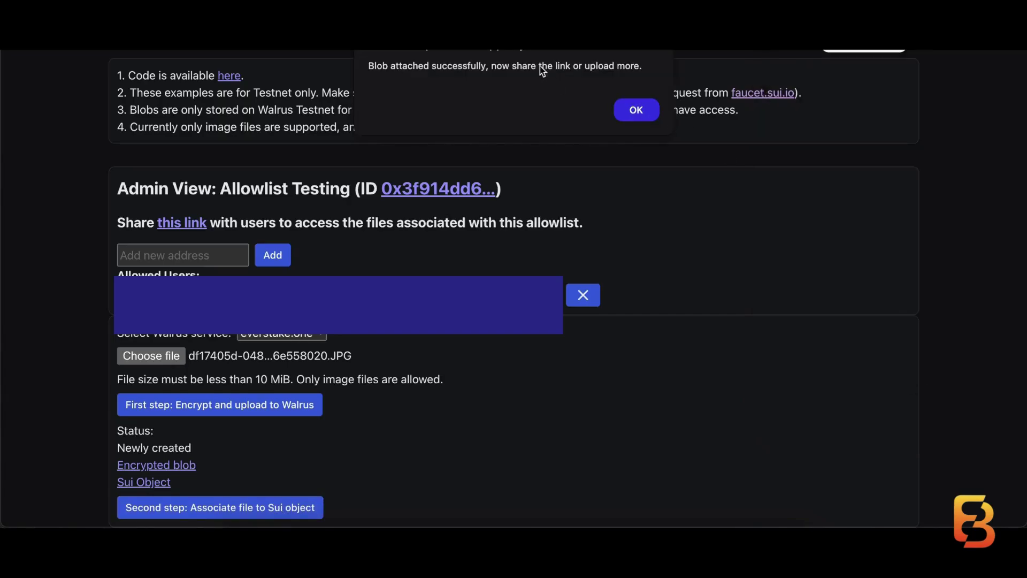
left_click(634, 108)
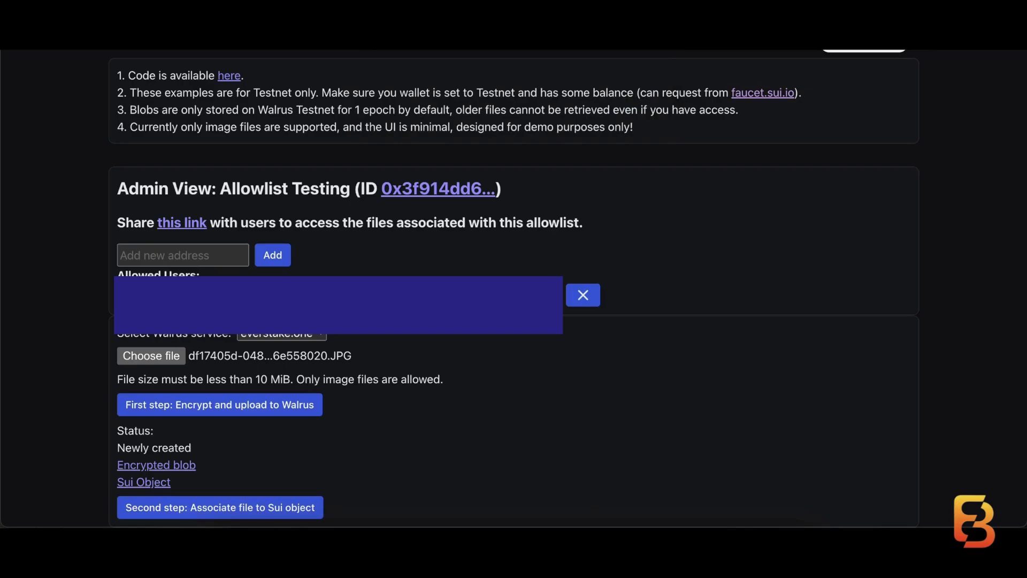
left_click(191, 224)
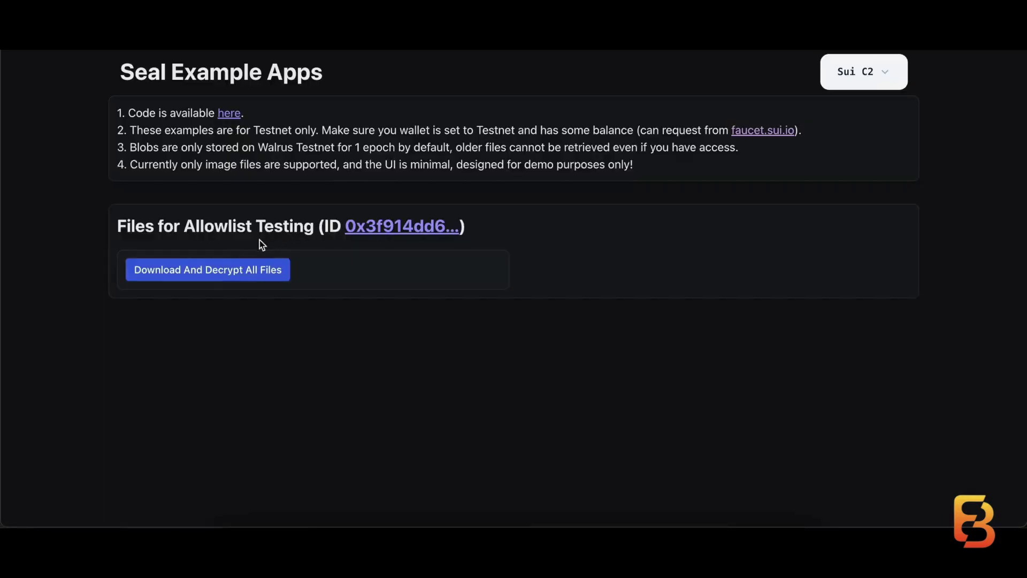
- Download and decrypt all the allowlist's files from Walrus, then close the retrieved image view
left_click(245, 277)
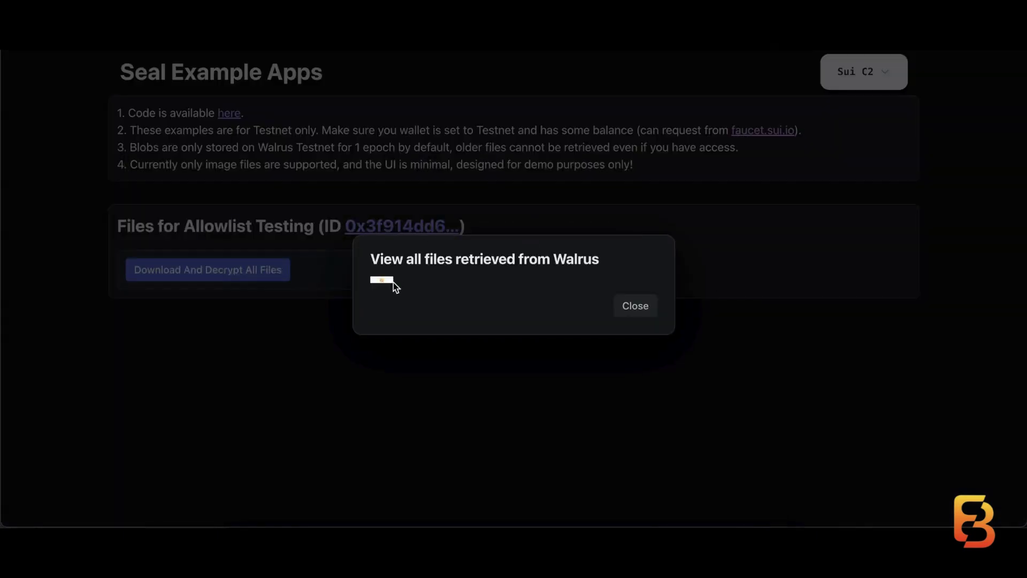
left_click(645, 309)
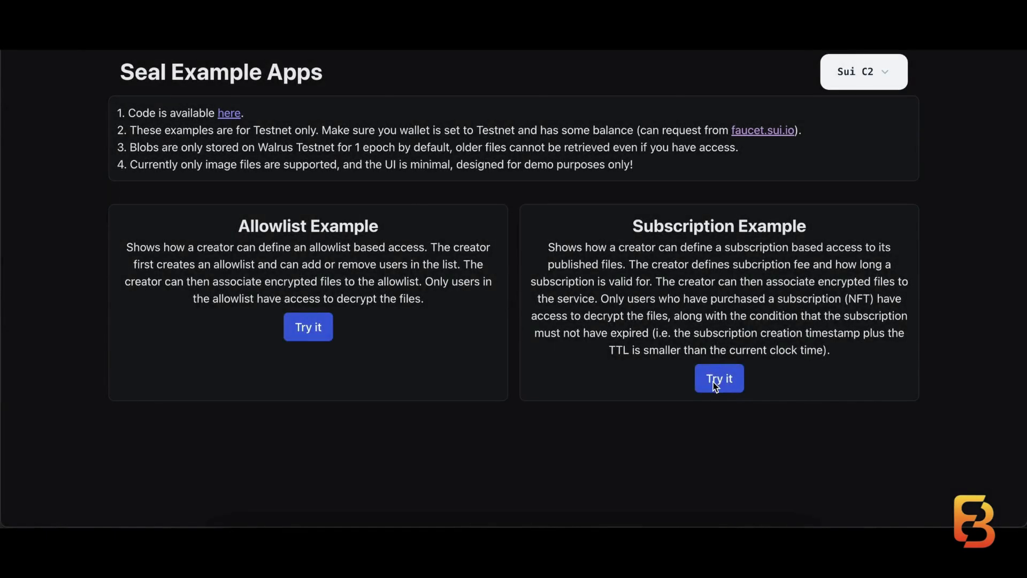
- Create subscription service Readme at 1 MIST for 30 minutes and list all created services
left_click(714, 387)
left_click(504, 284)
type("1")
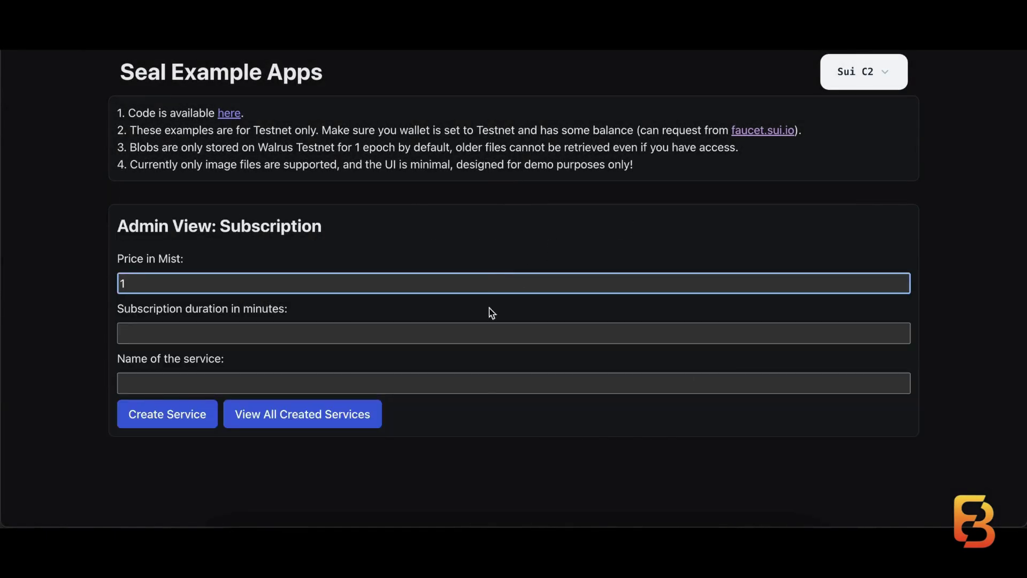
left_click(478, 334)
type("2")
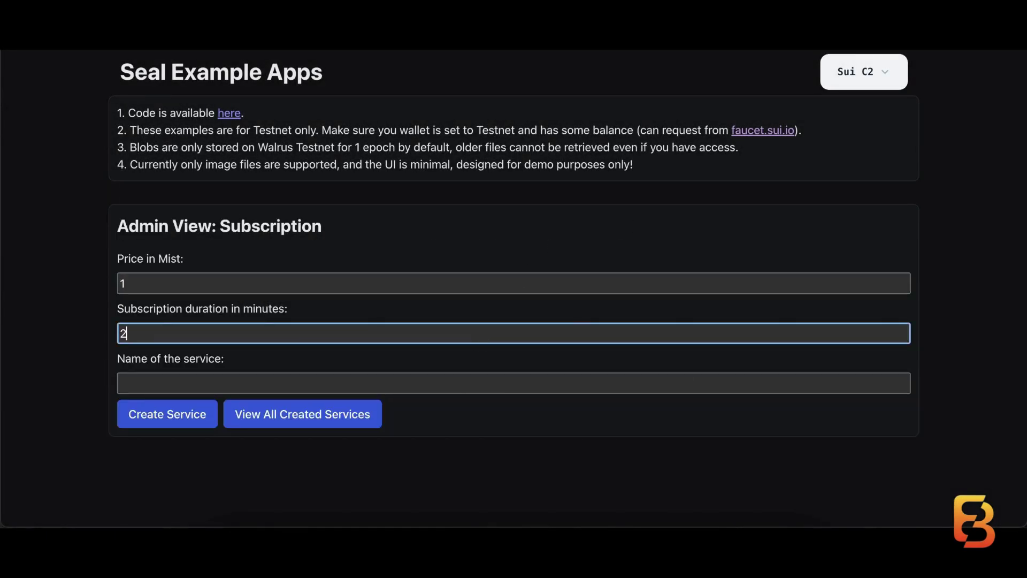
key("BackSpace")
type("30")
left_click(441, 379)
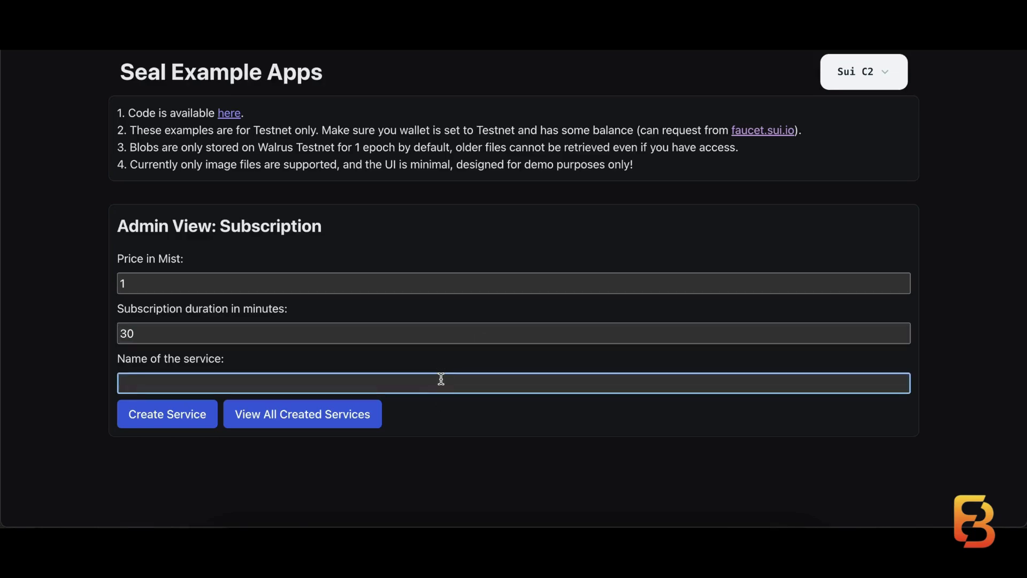
type("Readme")
left_click(176, 418)
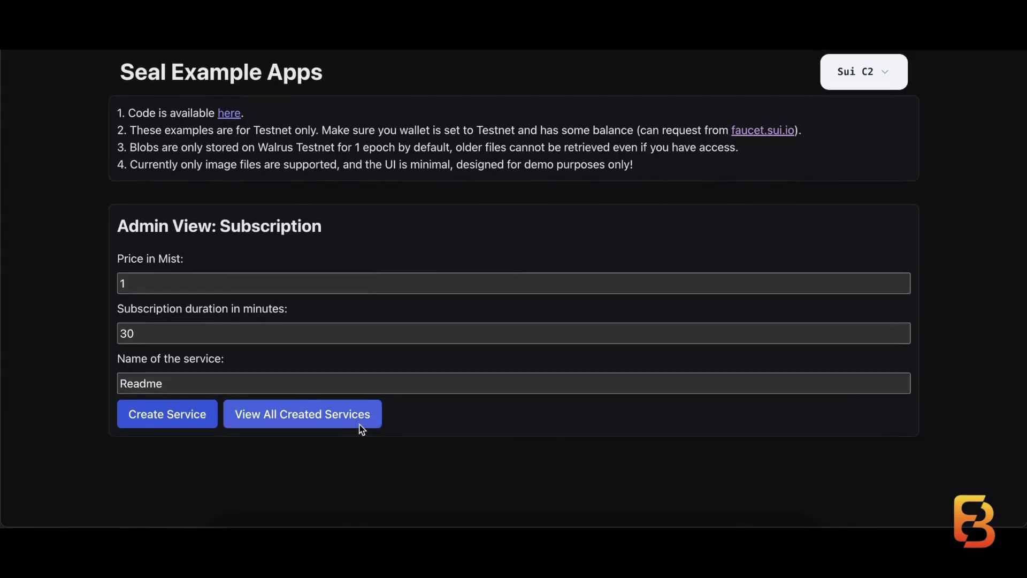
left_click(360, 430)
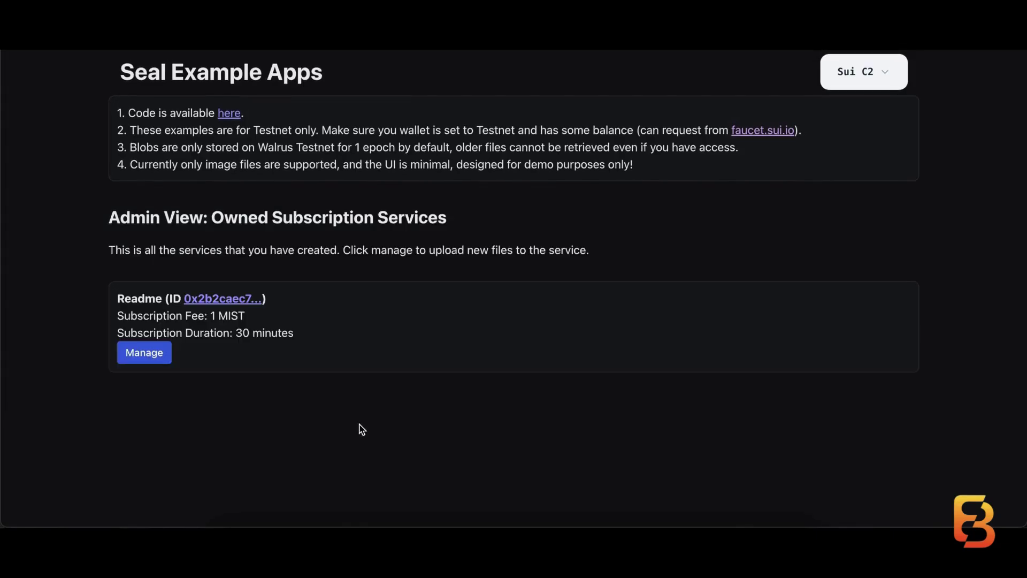
- Encrypt and upload the JPG image to Walrus through the everstake.one service for the Readme service
left_click(160, 353)
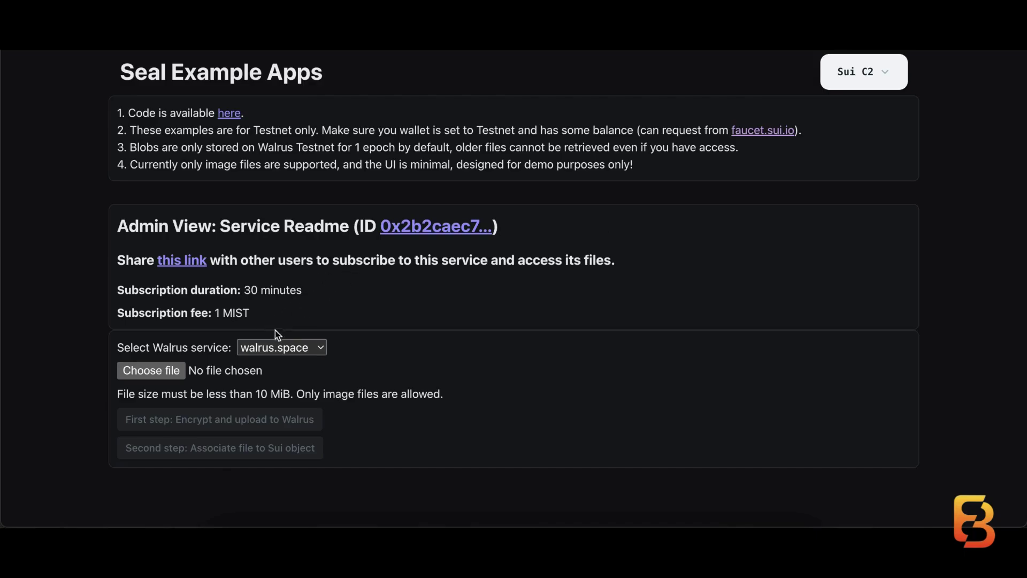
left_click(277, 347)
left_click(200, 401)
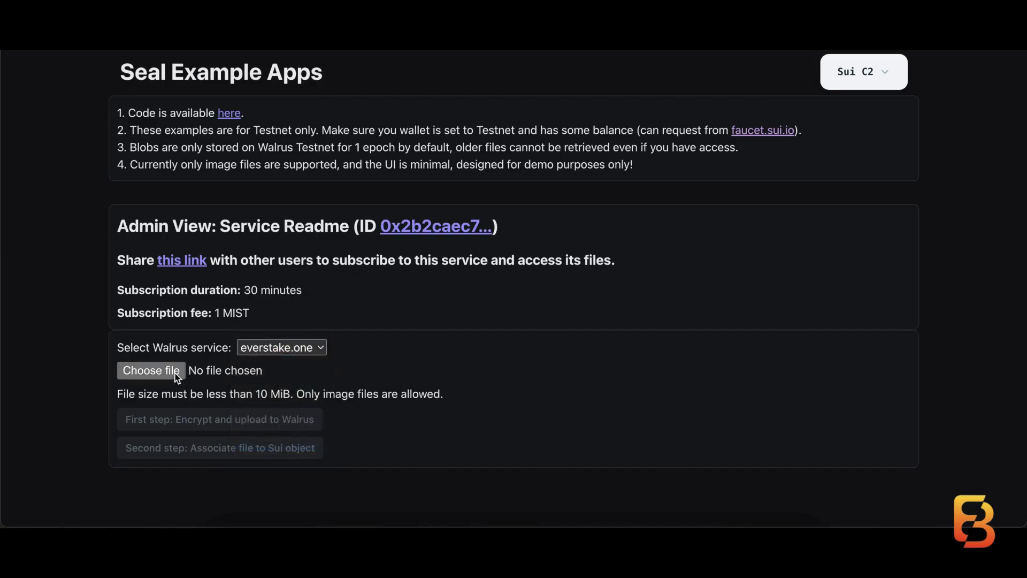
left_click(274, 422)
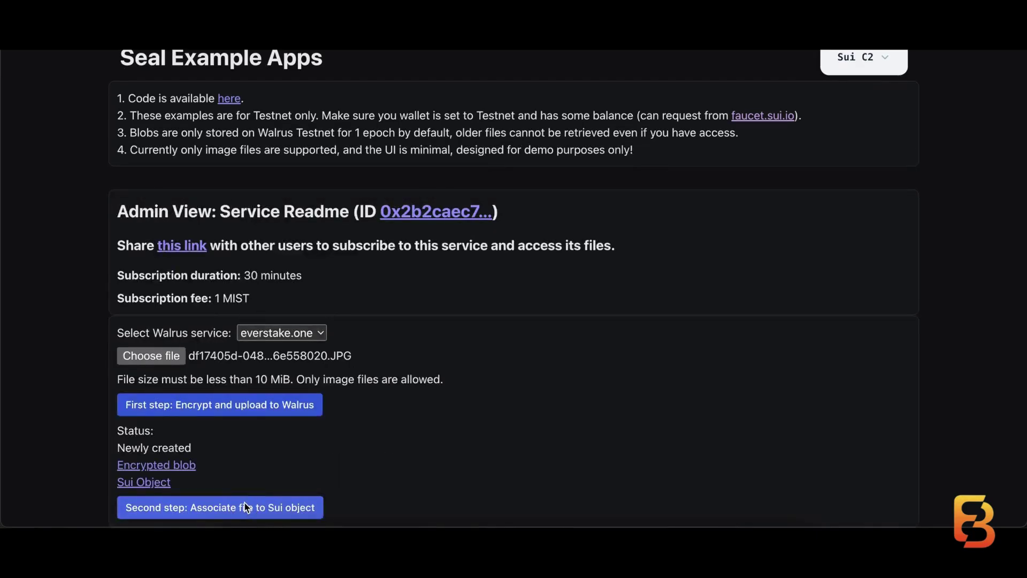
- Associate the uploaded file with the Readme Sui object, approving the wallet transaction
left_click(245, 507)
left_click(973, 393)
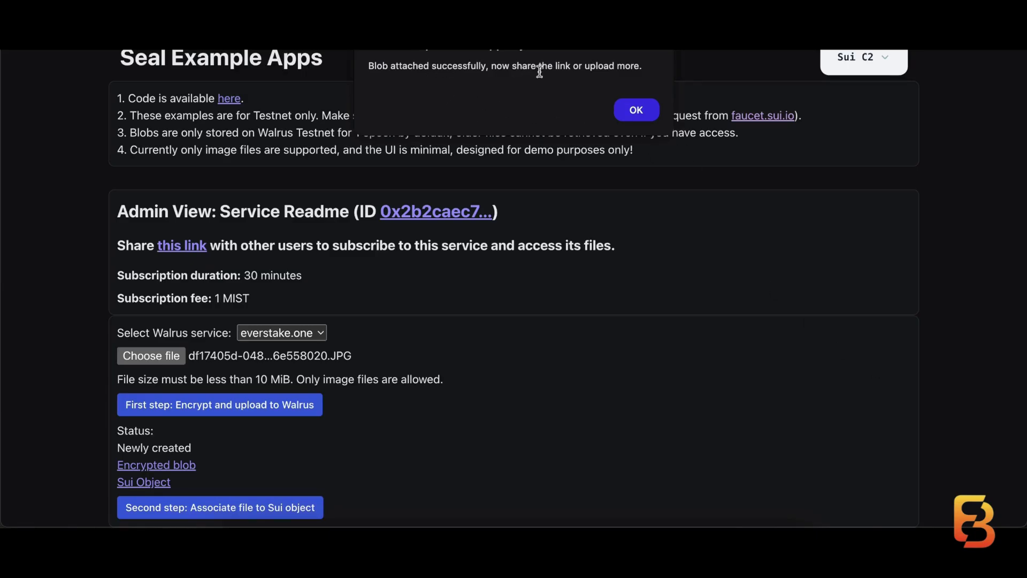
left_click(636, 110)
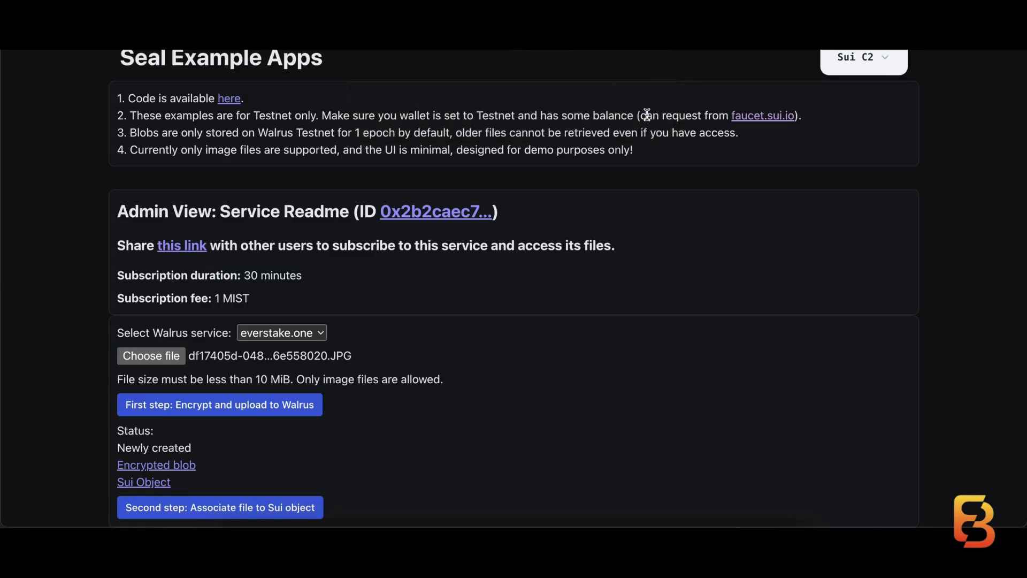
- On the Readme subscriber page, subscribe for 1 MIST for 30 minutes and decrypt all its files
left_click(197, 247)
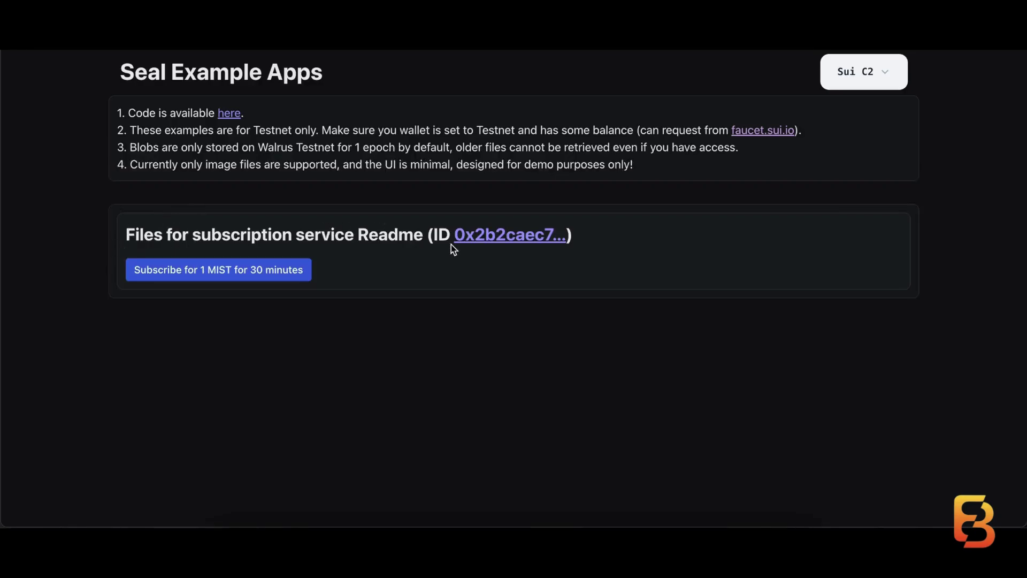
left_click_drag(200, 233, 423, 233)
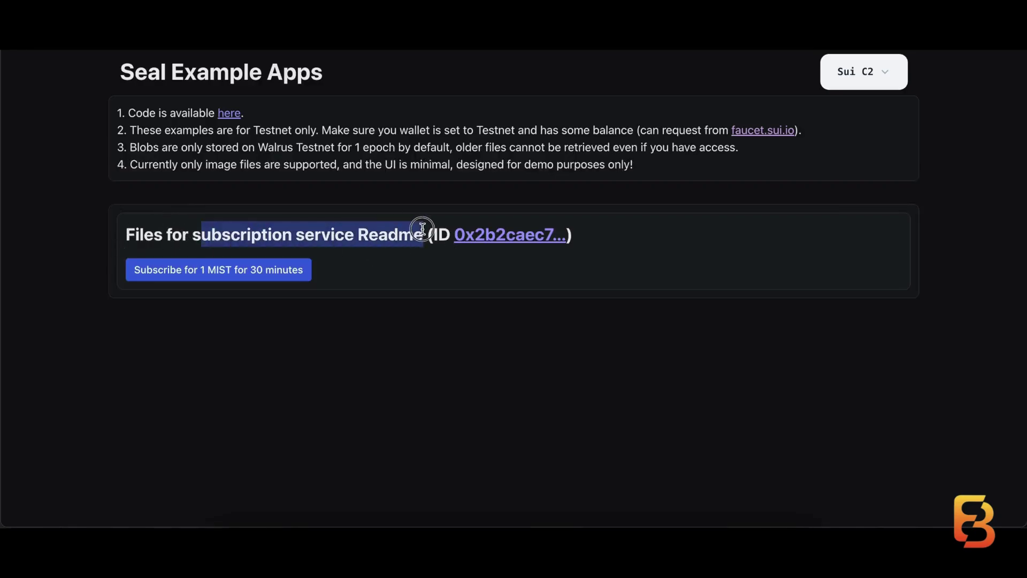
left_click(280, 277)
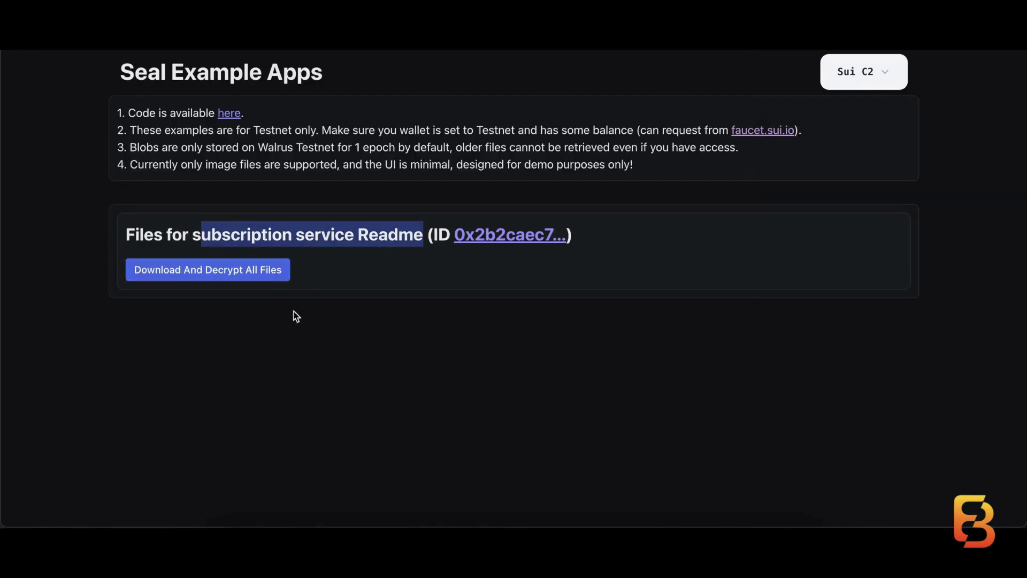
left_click(261, 270)
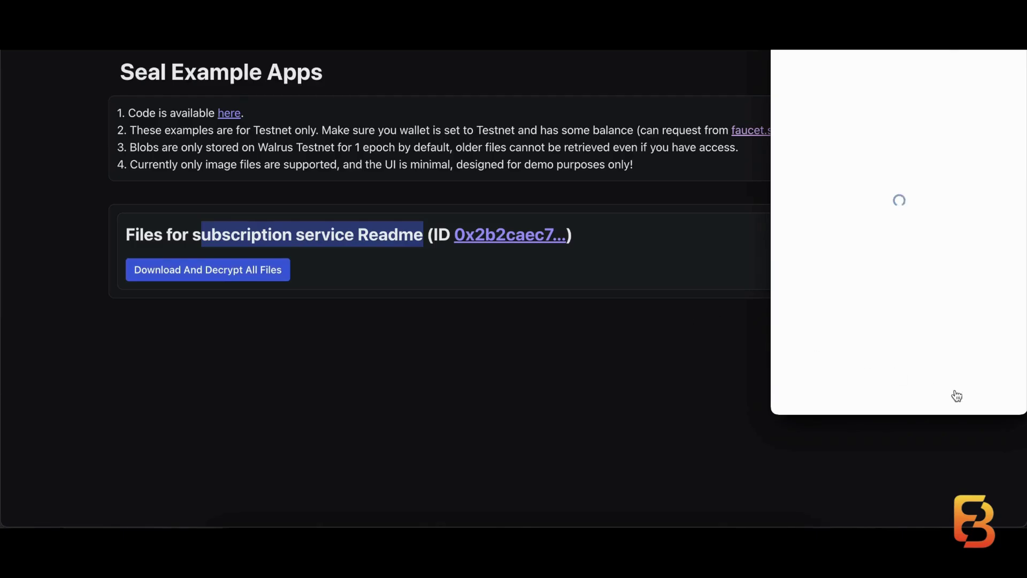